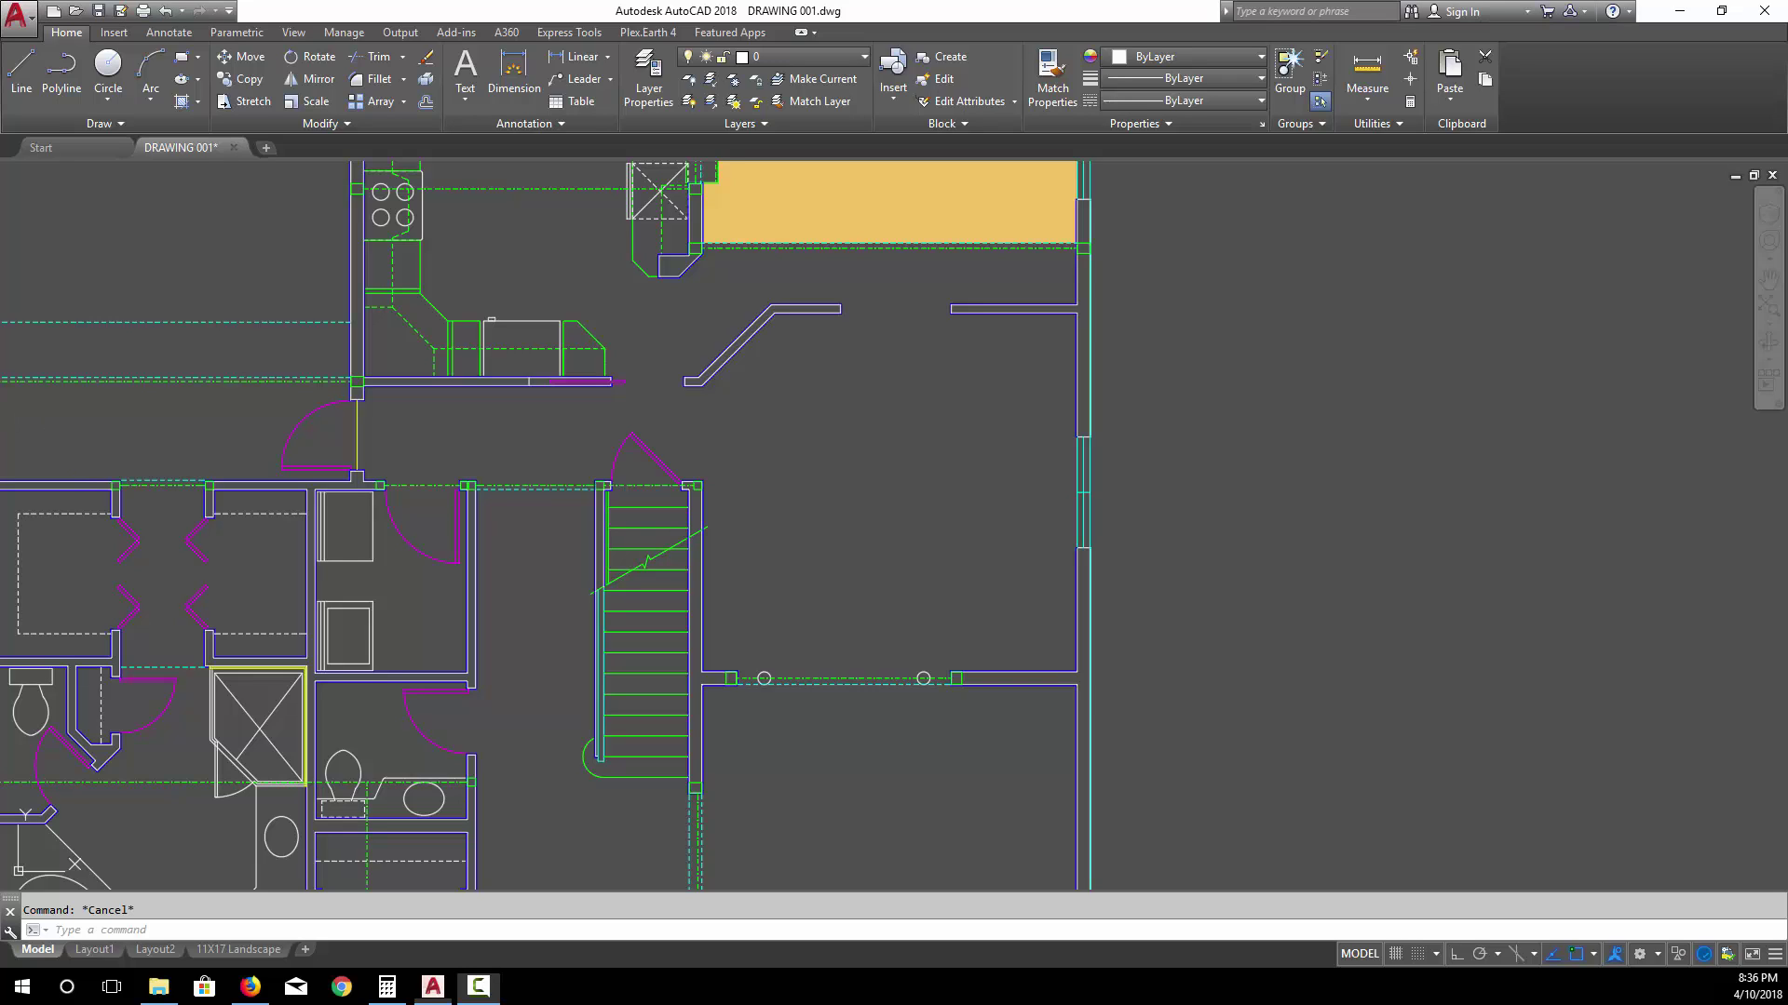
Measure the area of the room beside the stairs with the AREA command, tracing its inside corners including the angled wall.
middle_drag(806, 518, 782, 514)
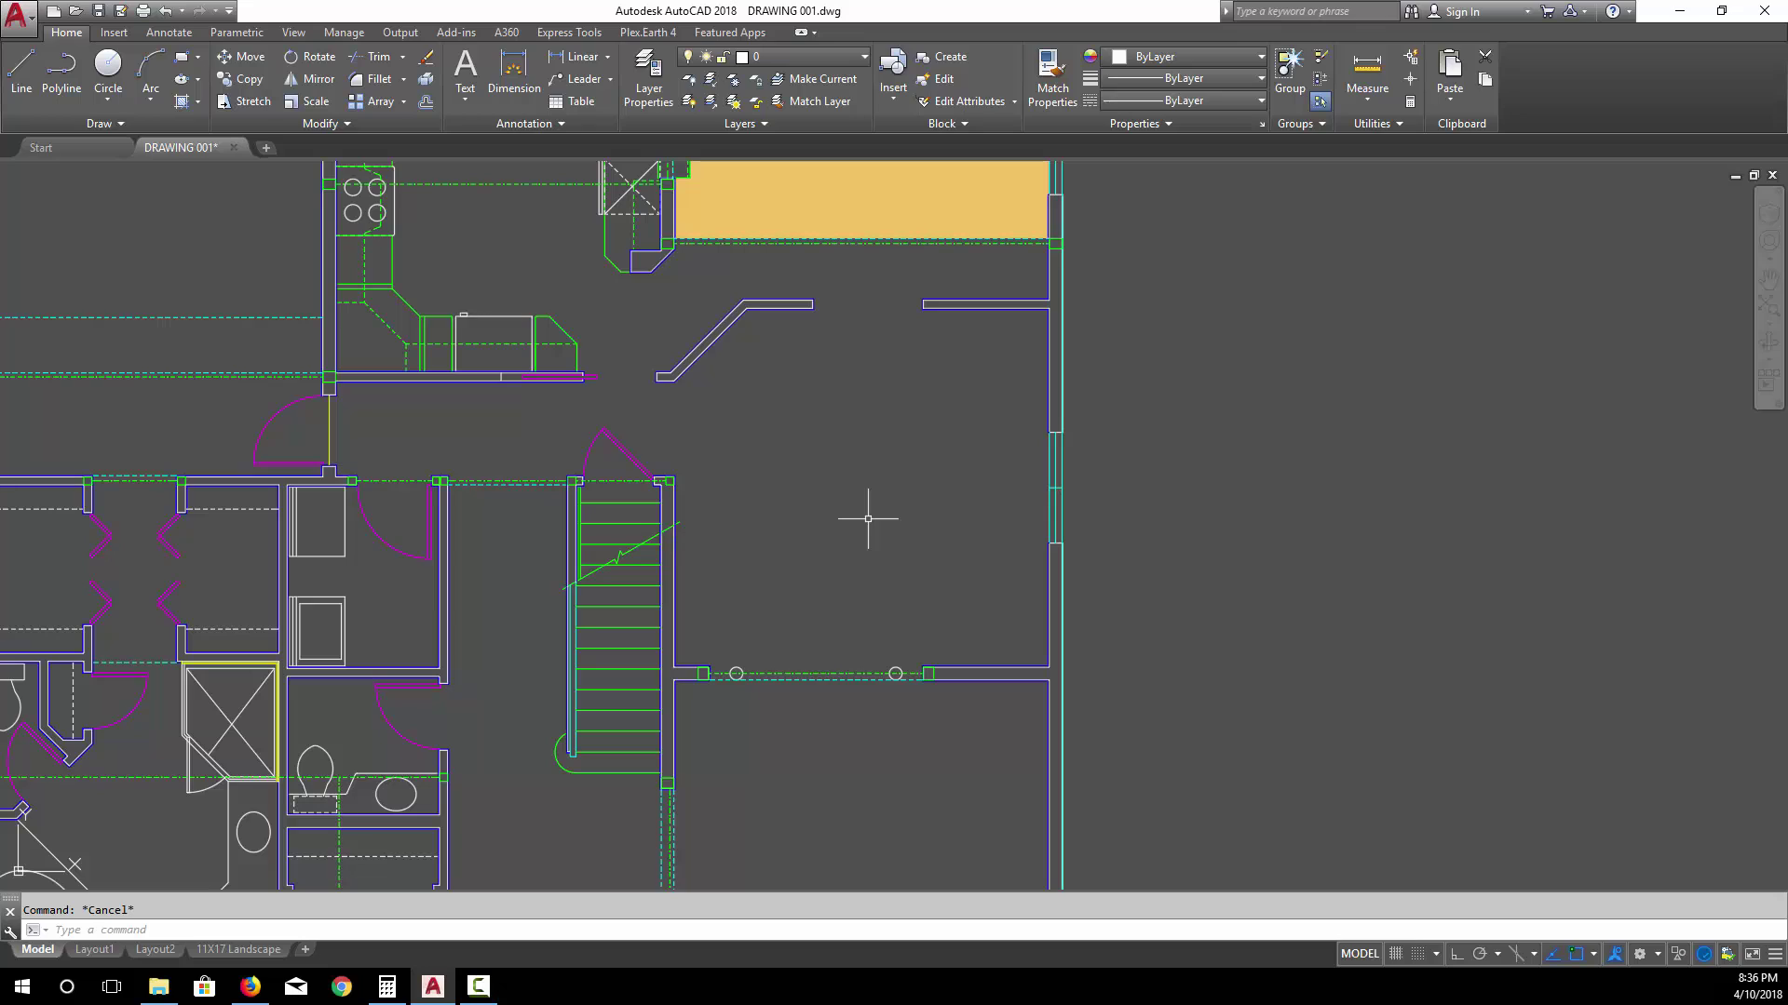
text(area)
key(Return)
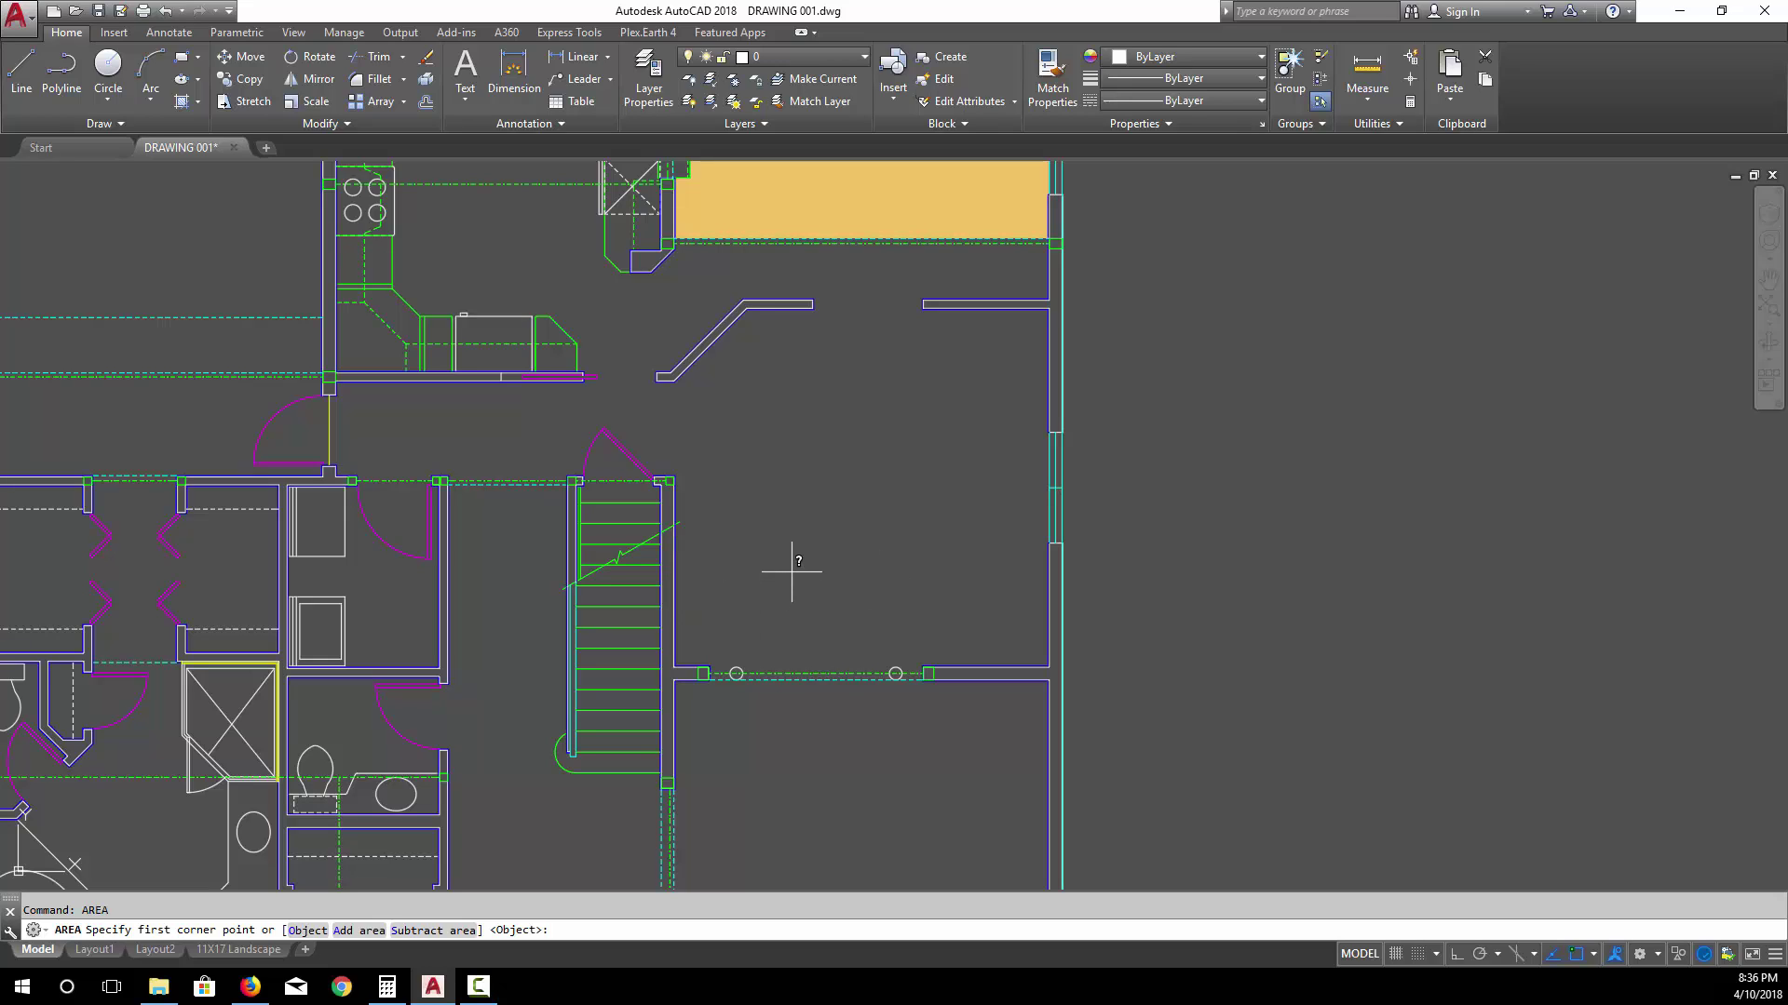
click(674, 380)
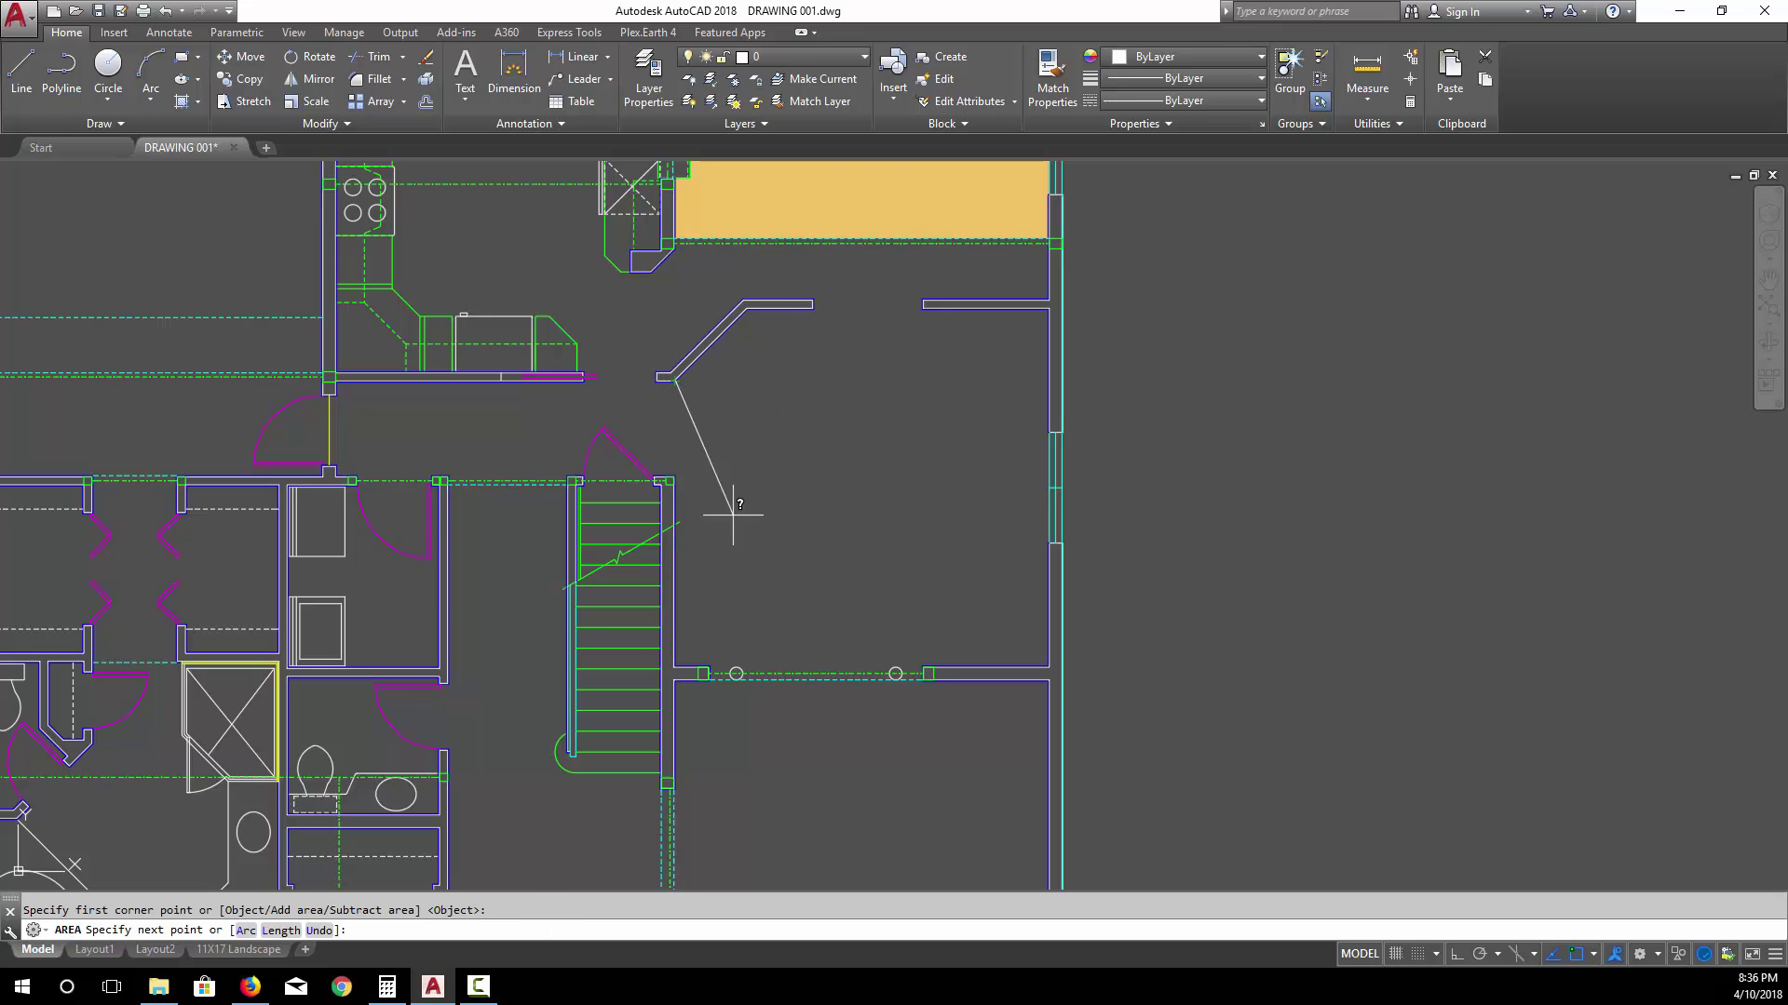
click(674, 666)
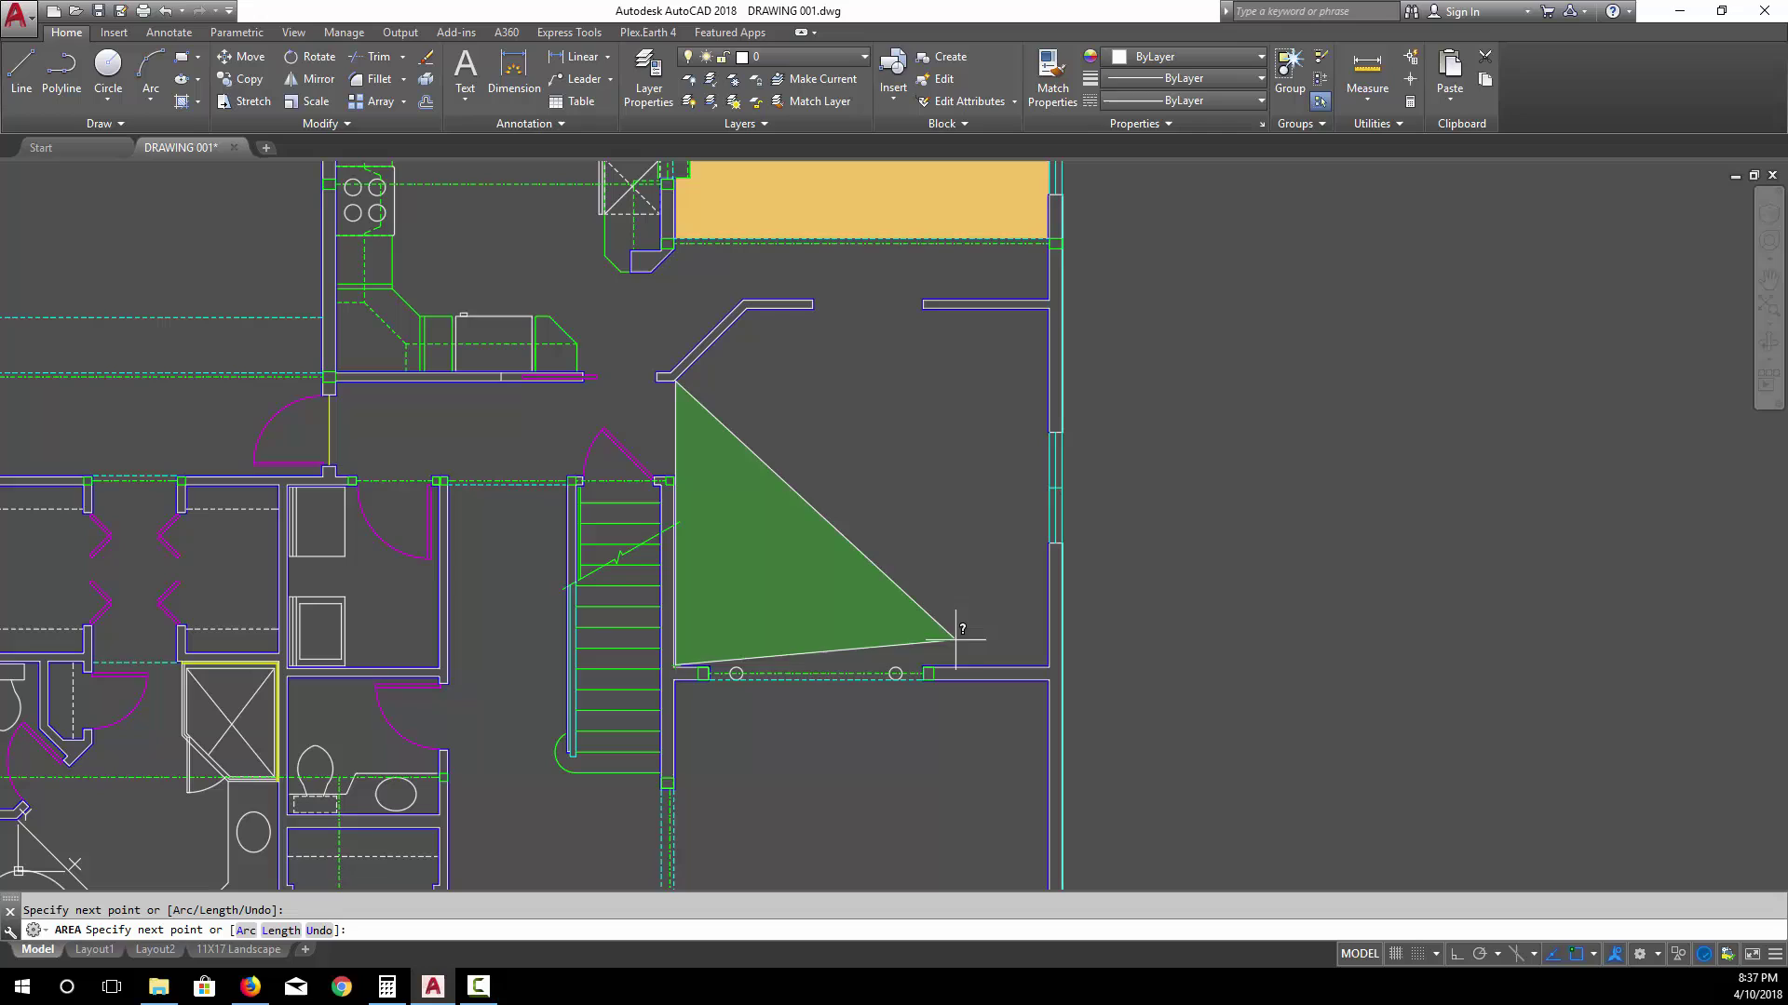
click(1049, 666)
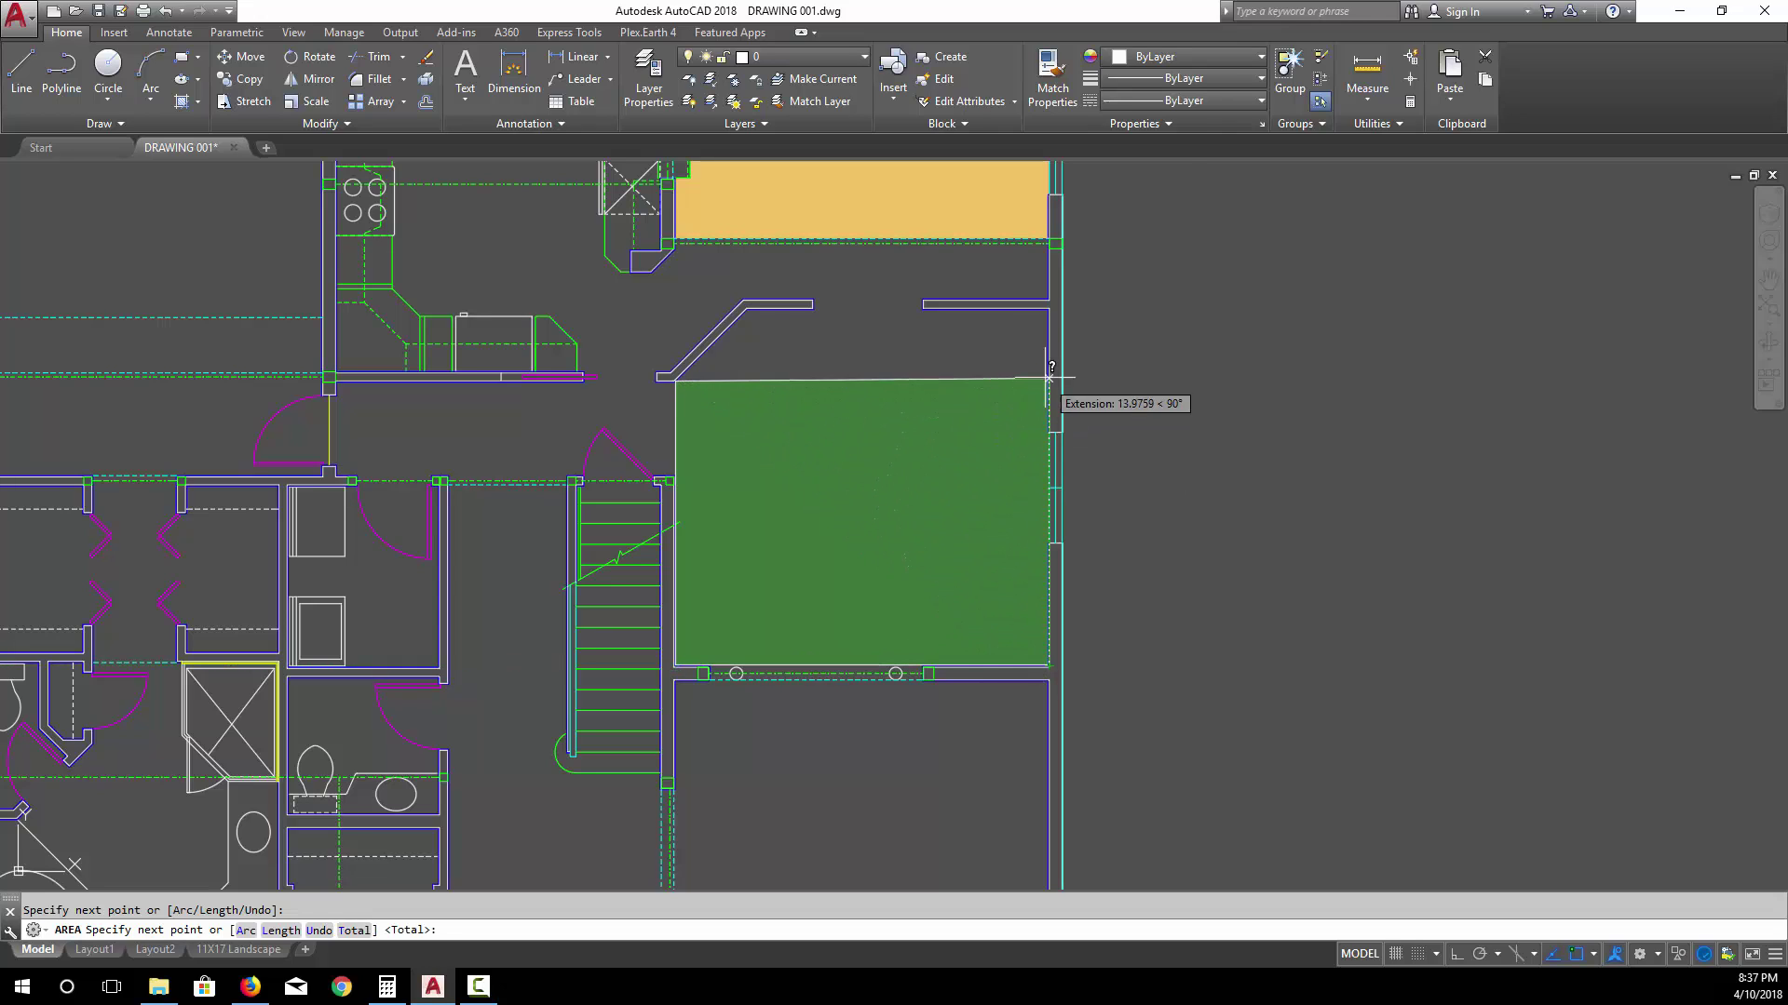
click(1050, 309)
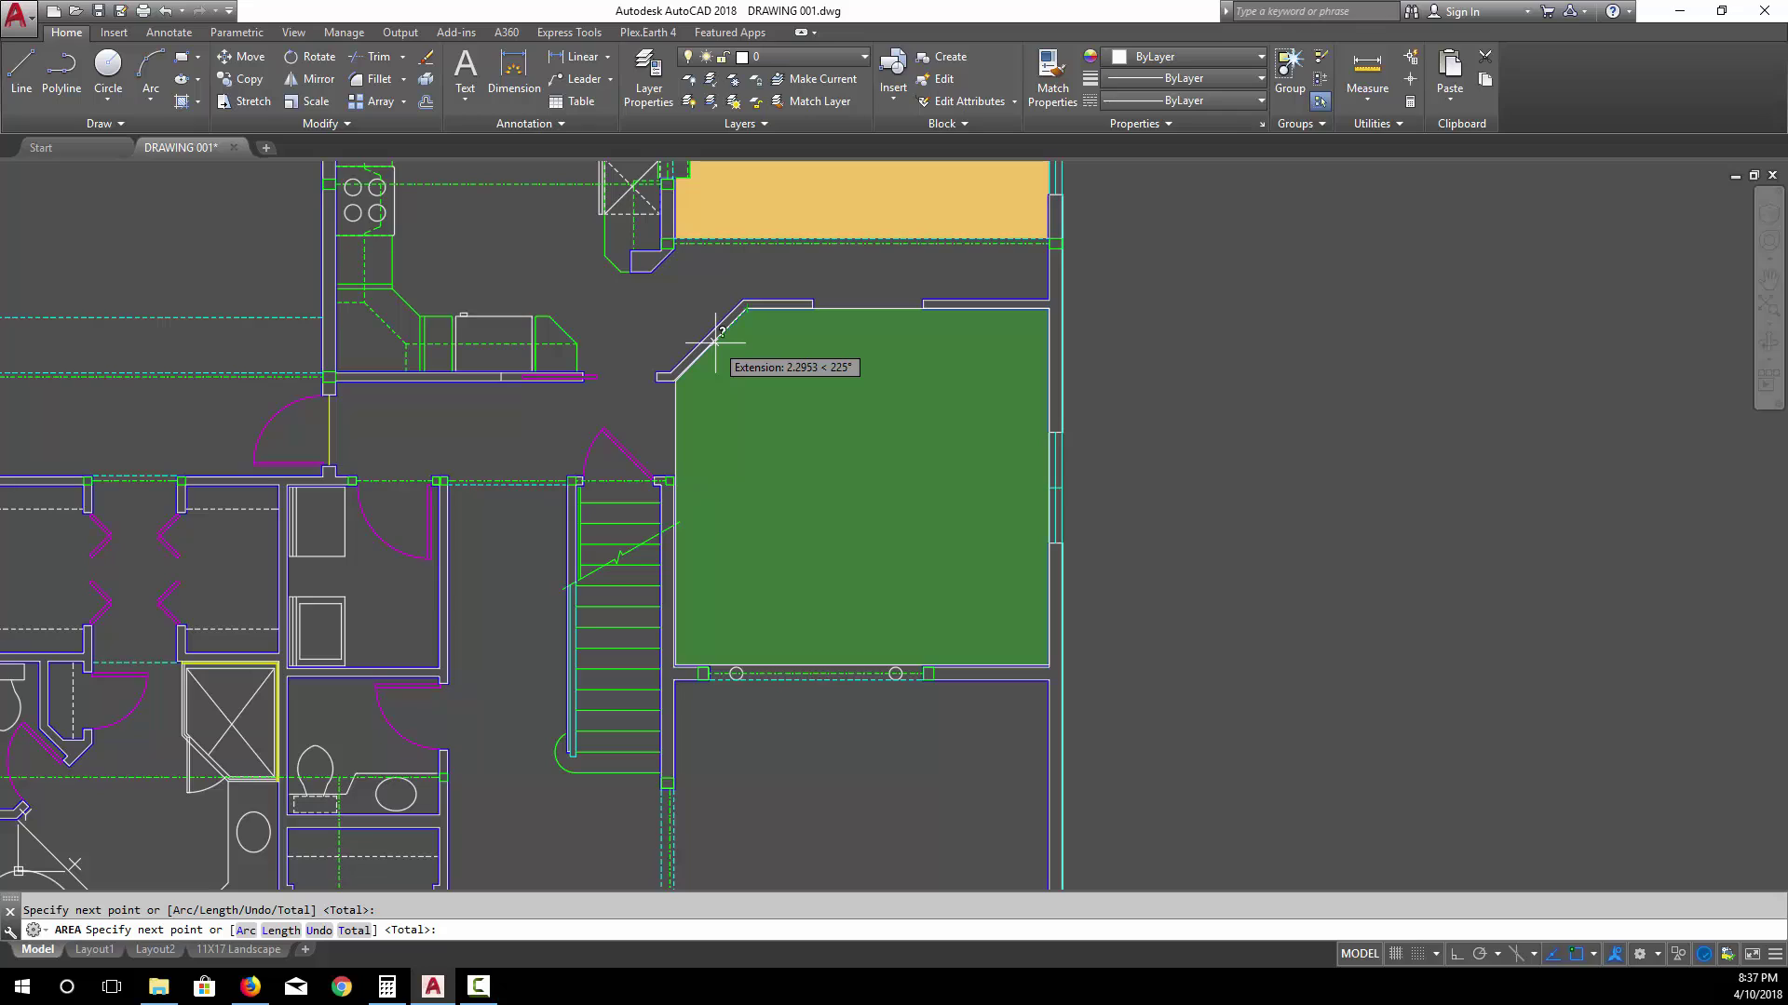
key(Return)
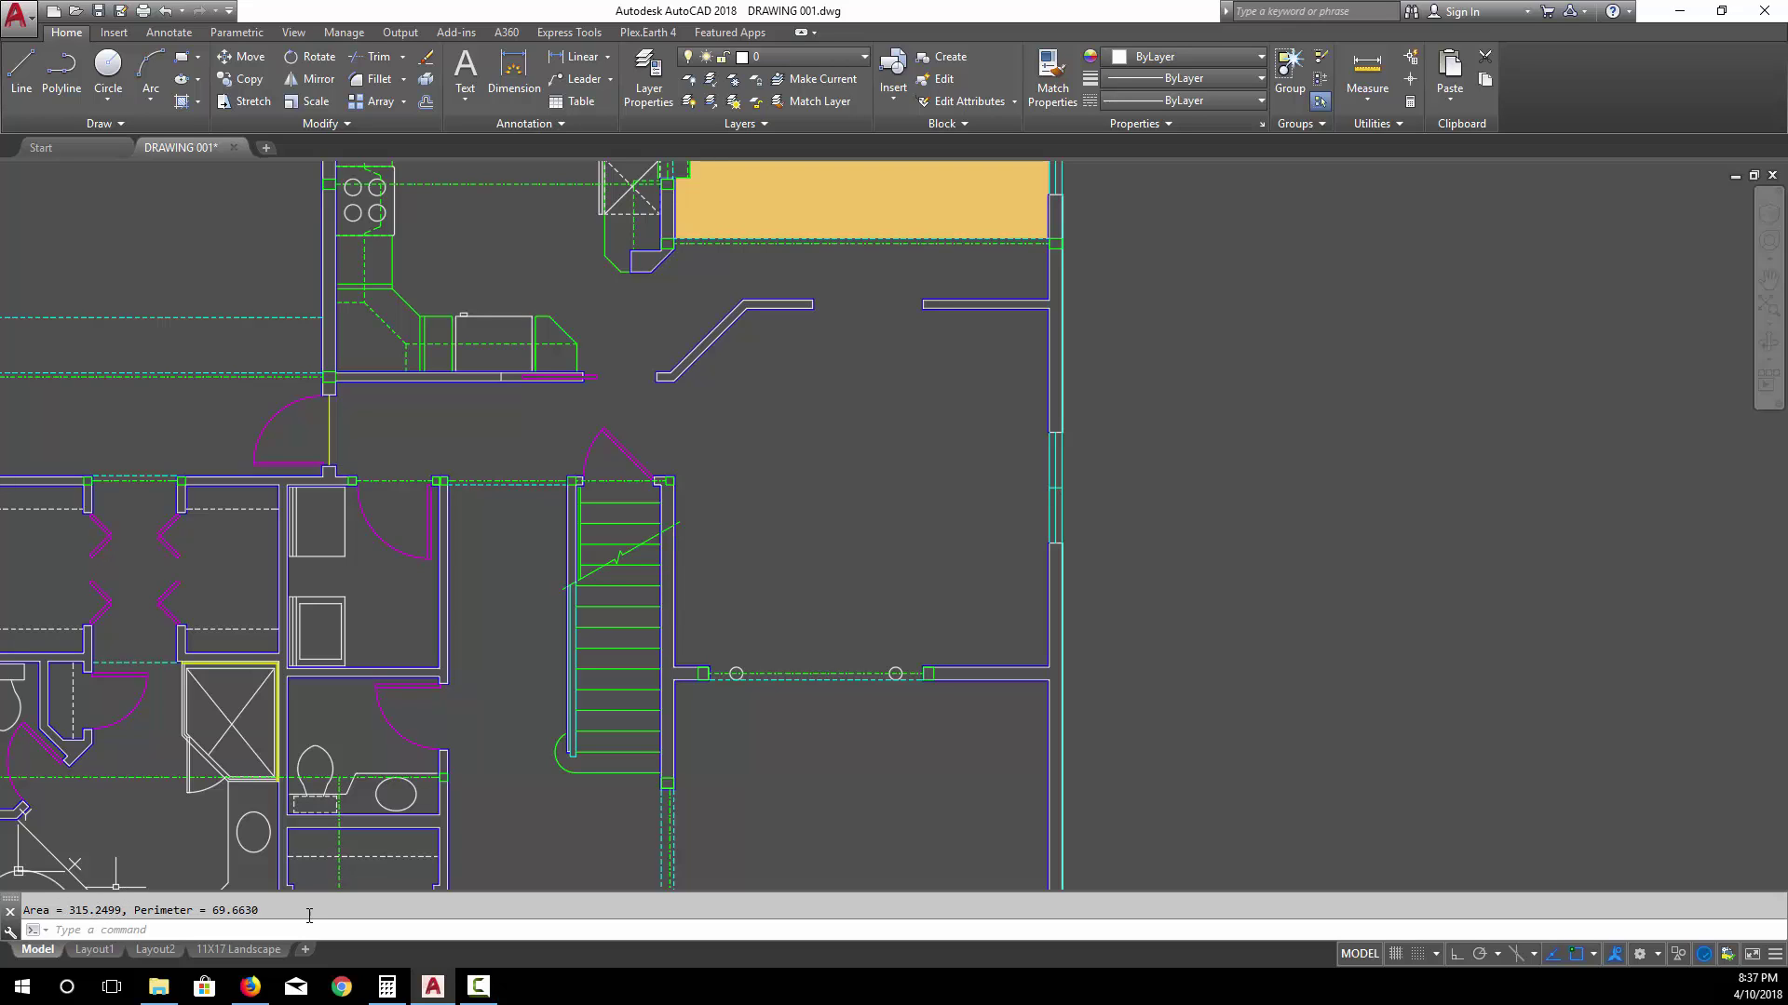
Open the command history in a separate text window and examine the measured area value.
key(F2)
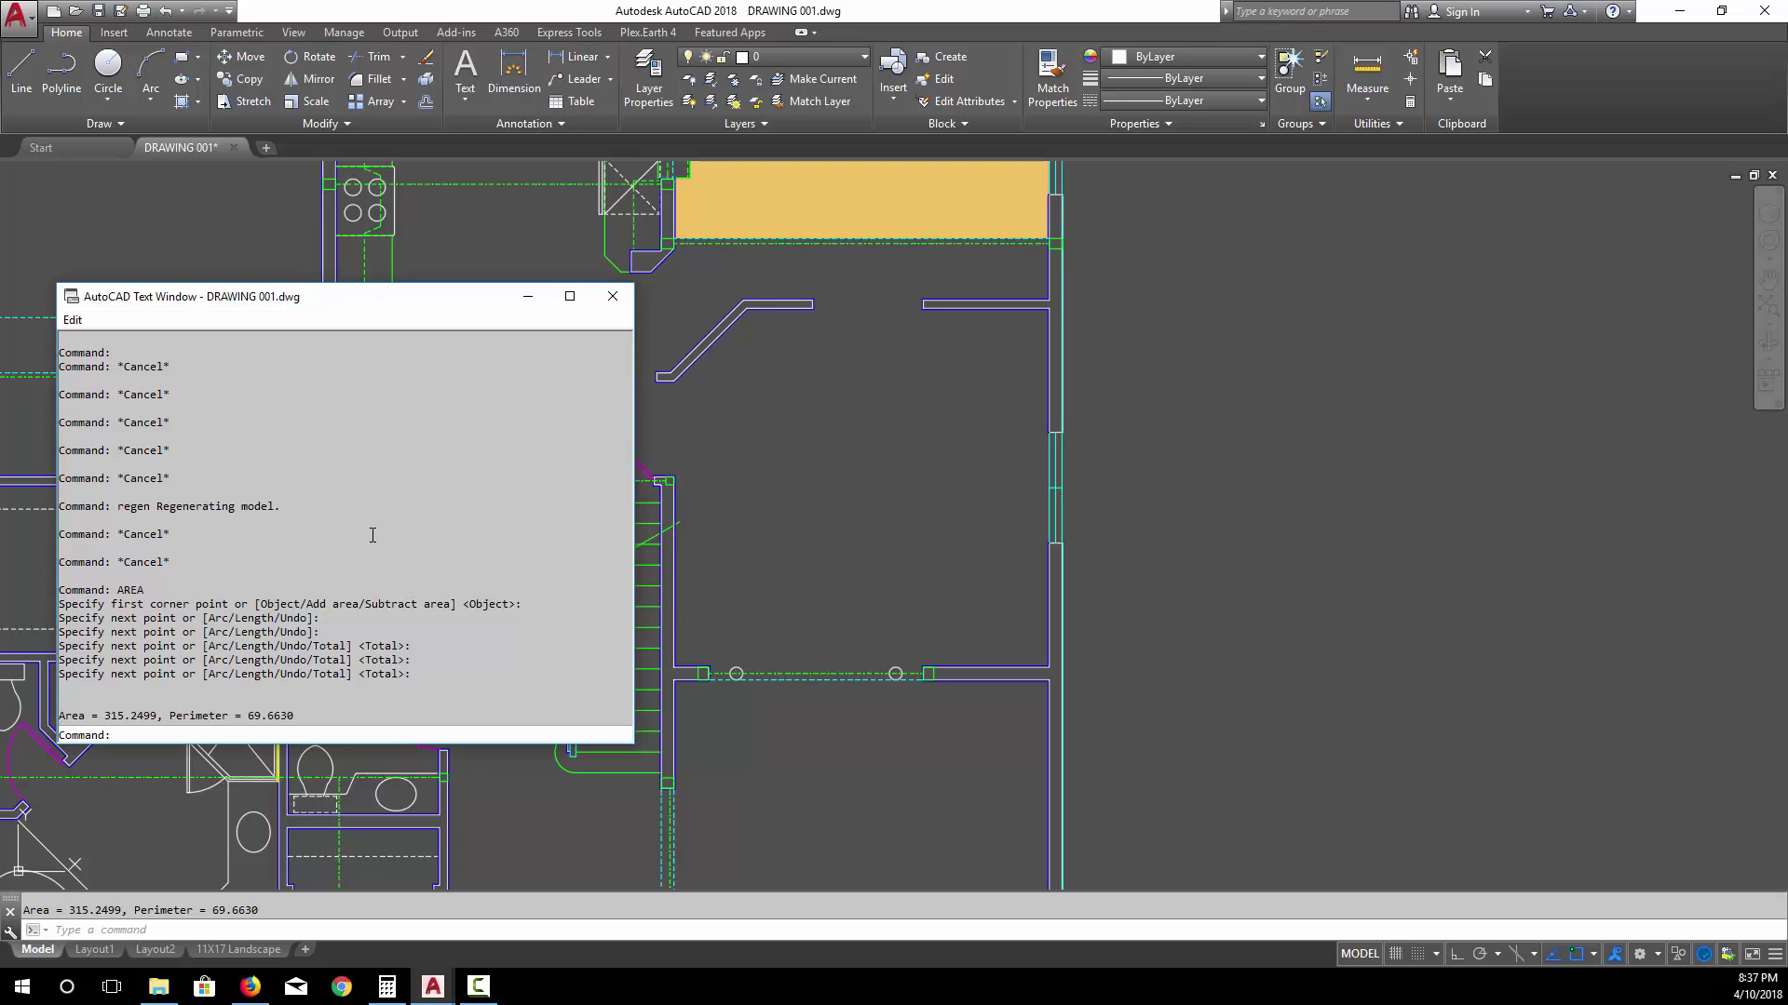
drag(320, 295, 485, 268)
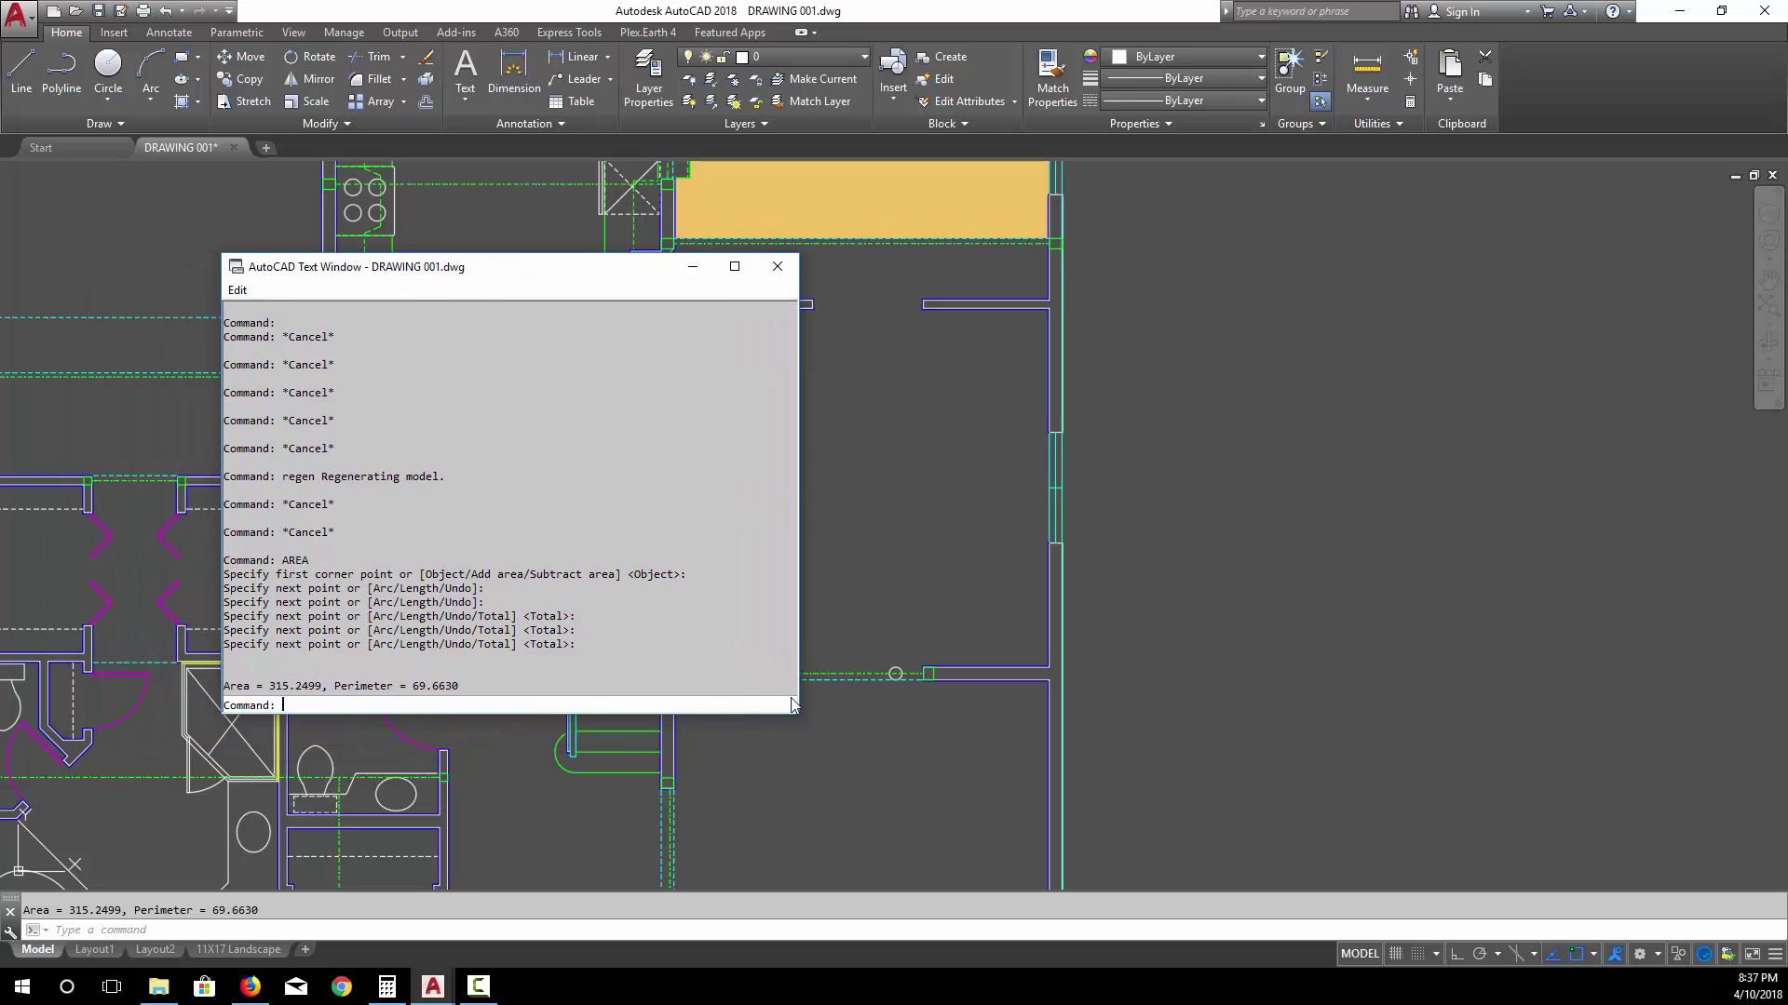
drag(322, 686, 276, 682)
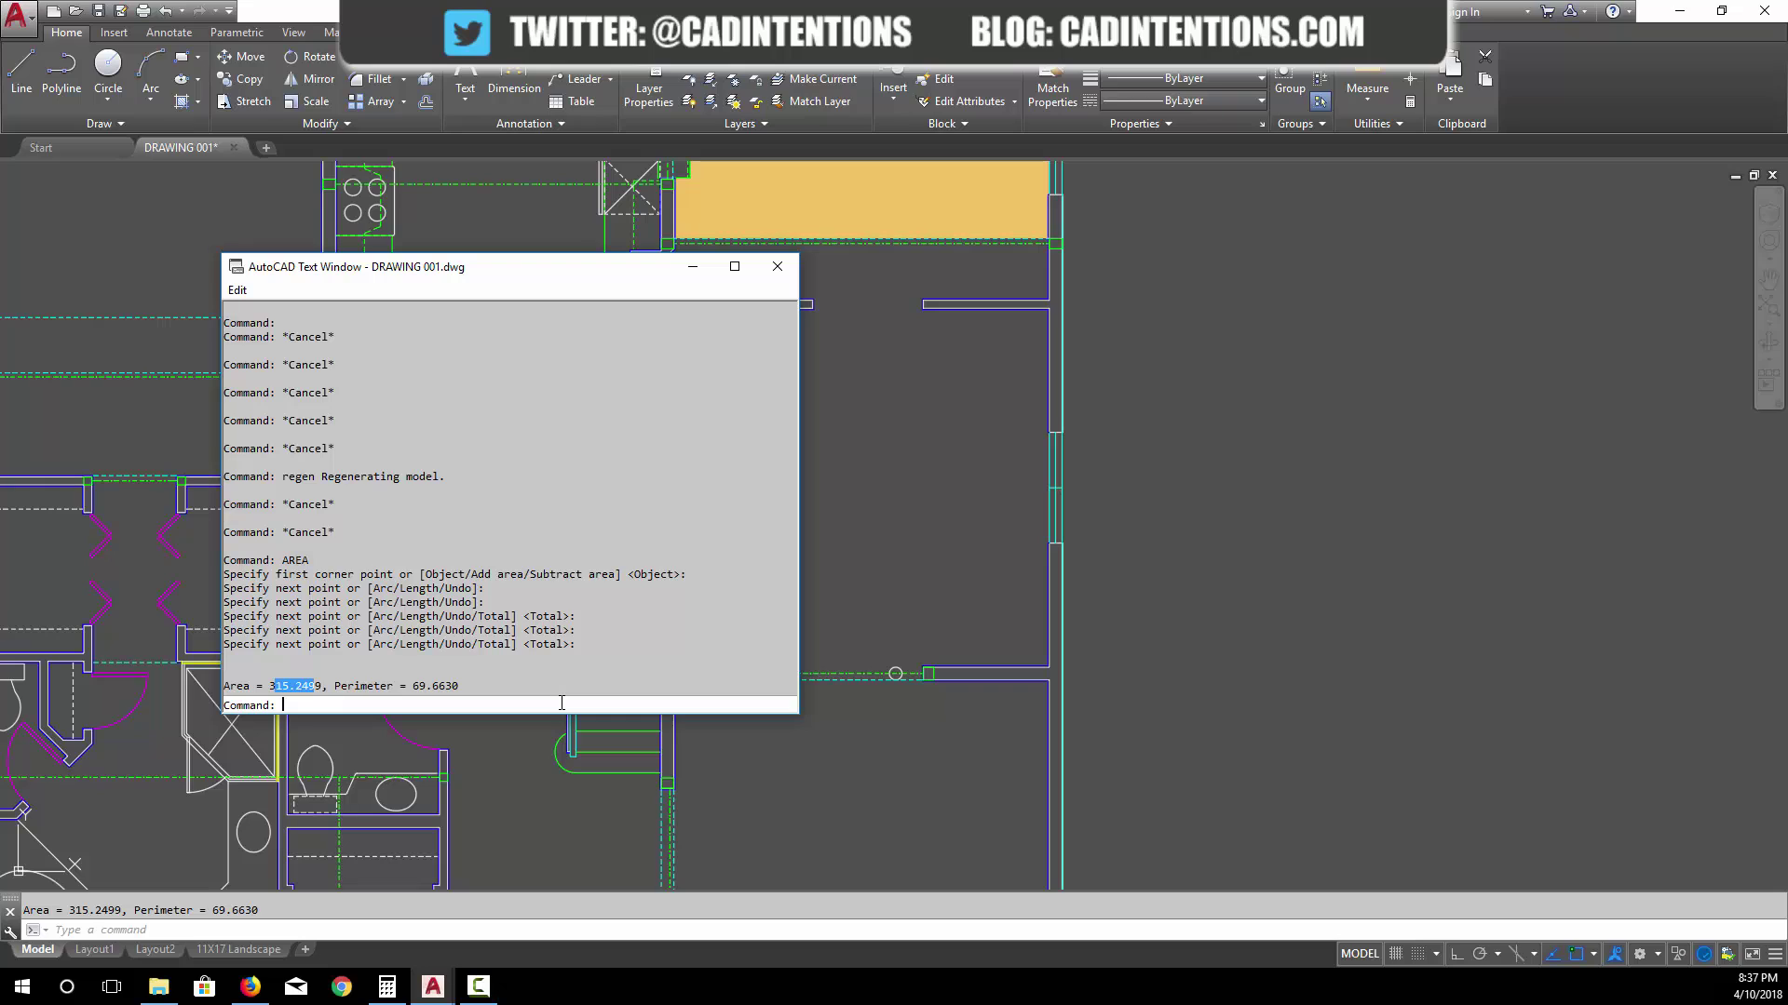
Check the drawing's length unit with -DWGUNITS, leaving it unchanged, and close the text window.
text(dwgunit)
key(Return)
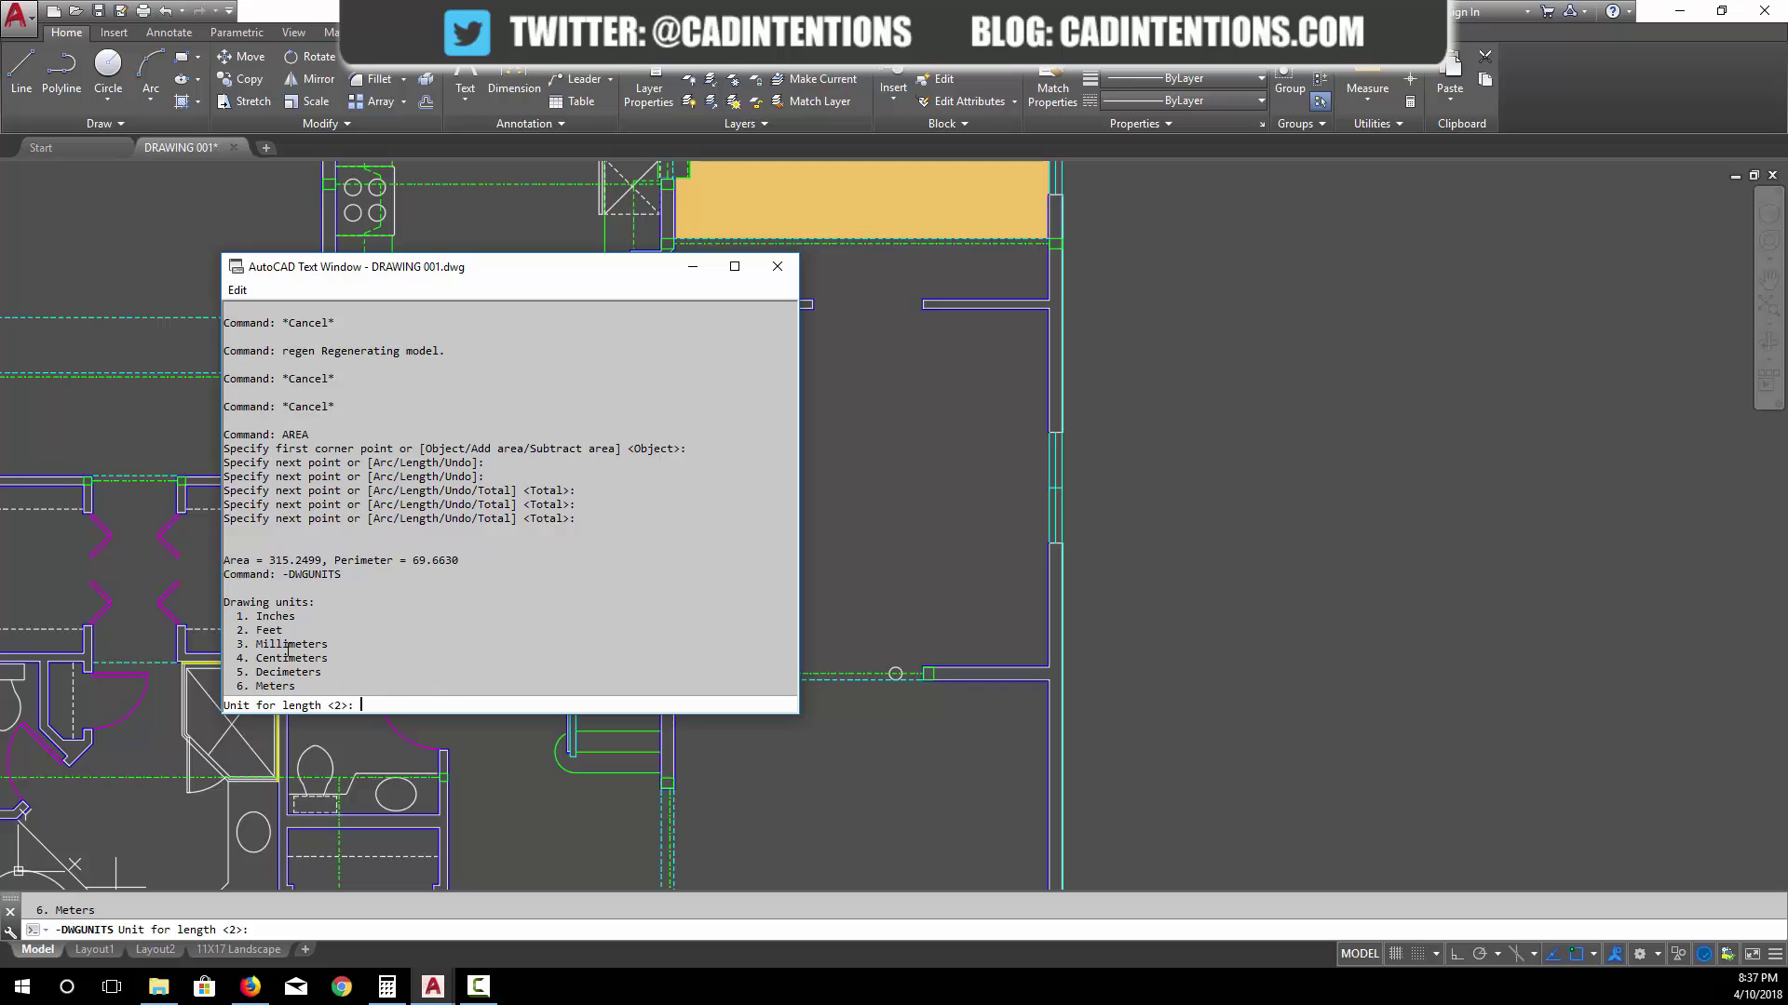
mouse_move(283, 631)
mouse_down()
mouse_move(248, 630)
mouse_move(264, 631)
mouse_up()
click(779, 267)
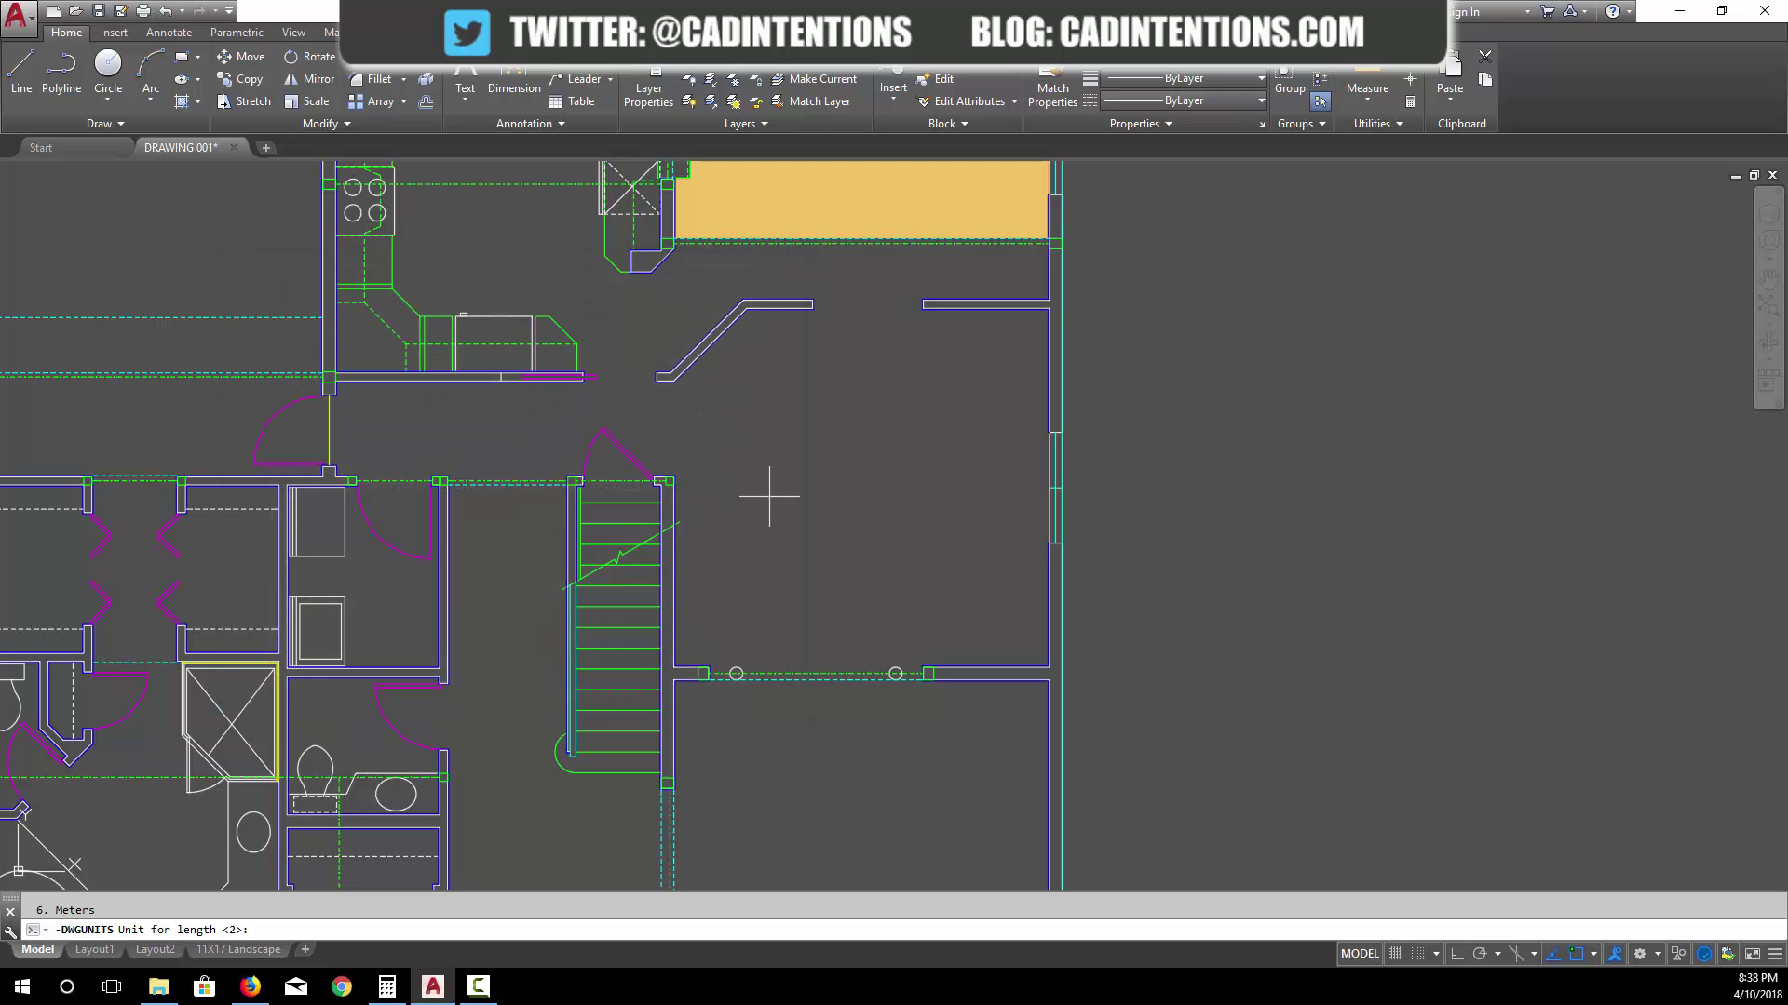
key(Escape)
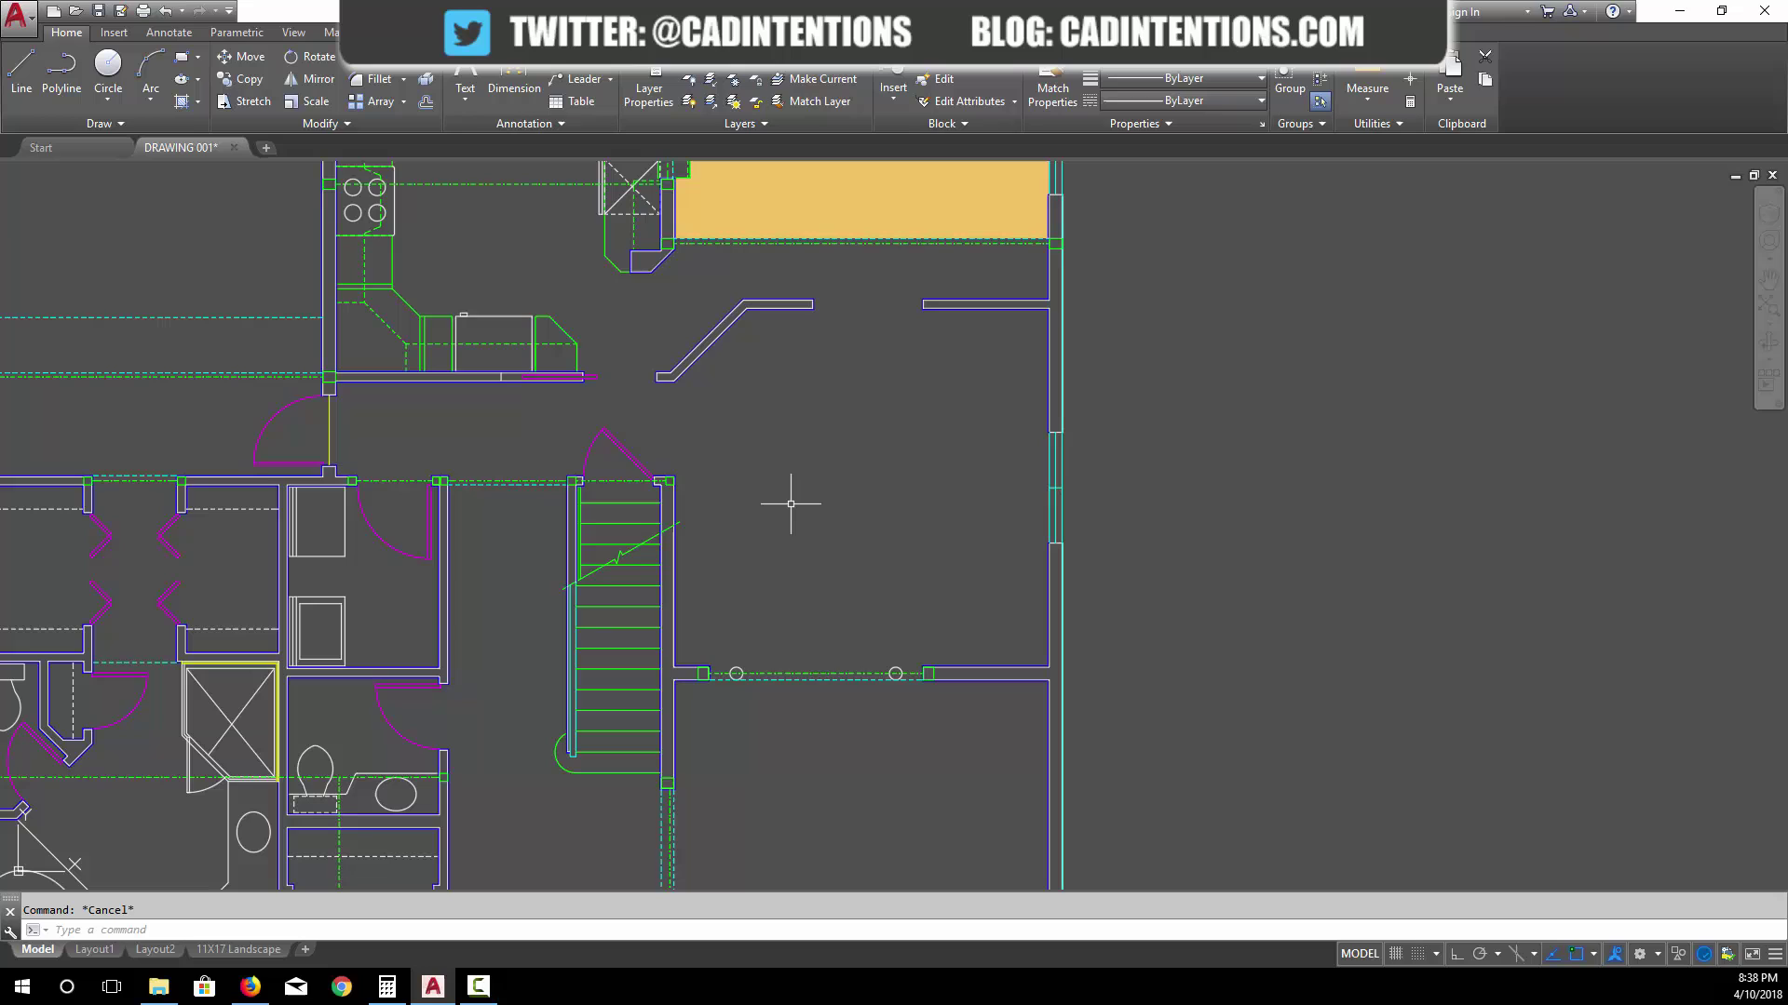
Reopen the command history, examine the earlier area result again, and close the text window.
key(F2)
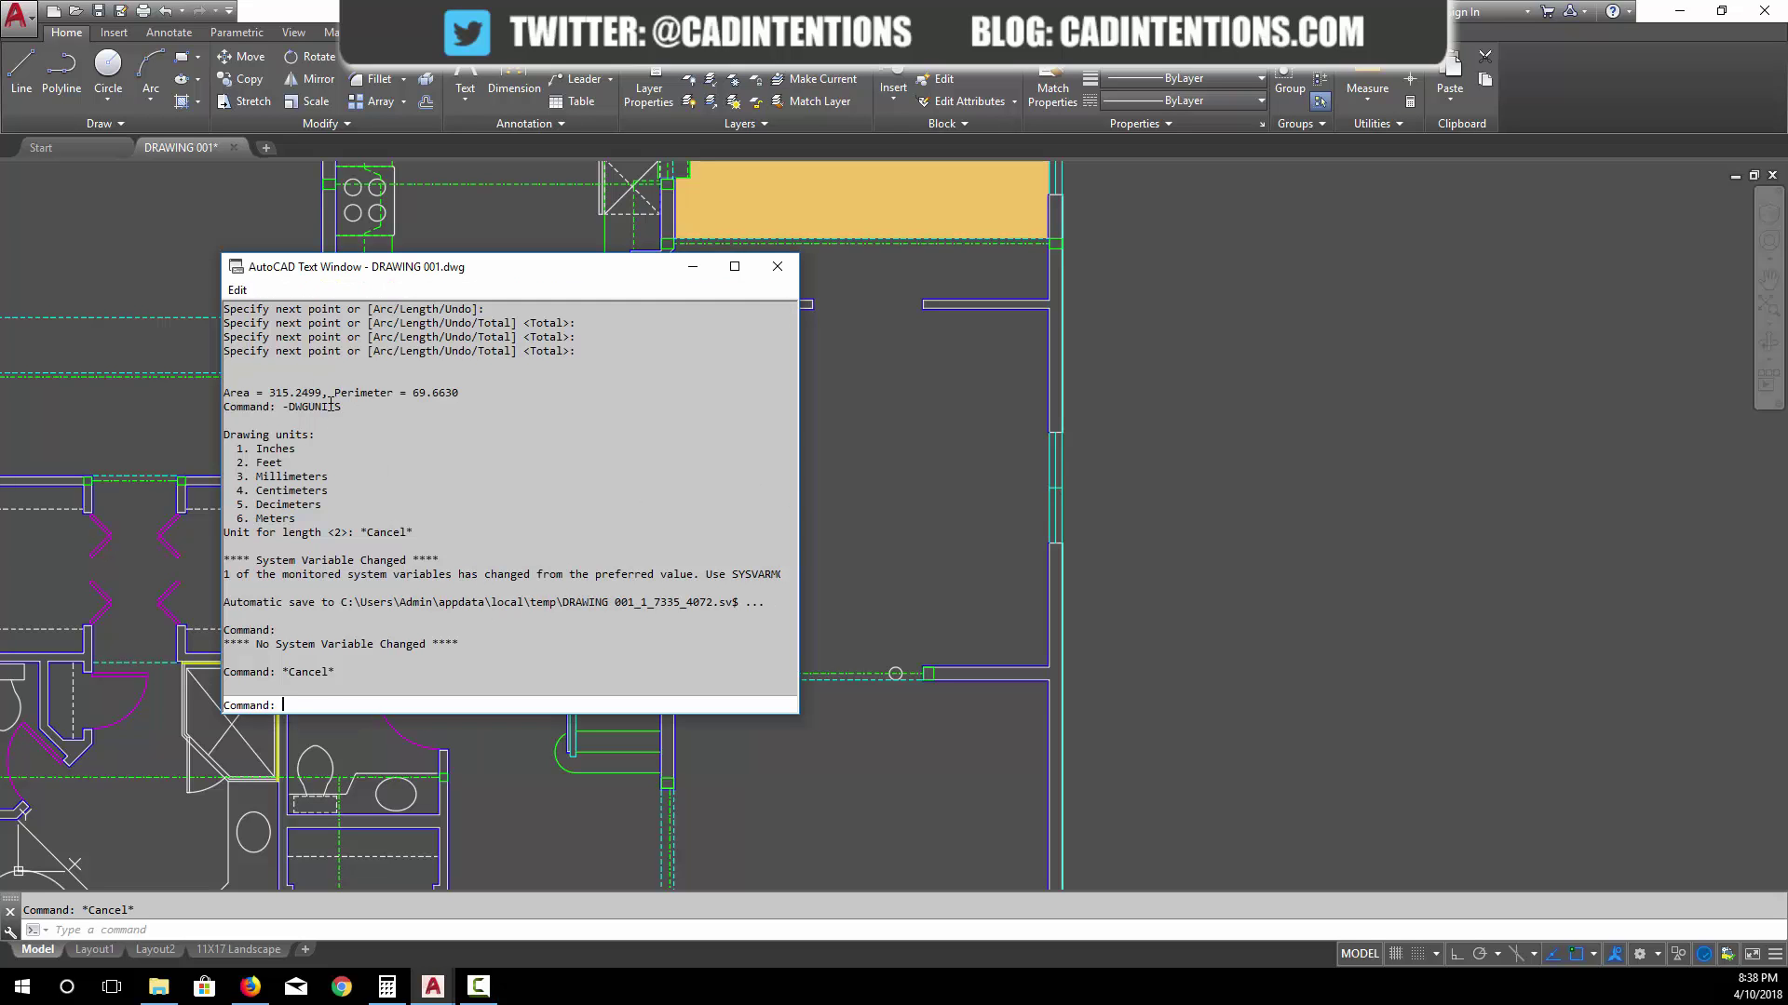
scroll(330, 406, up, 3)
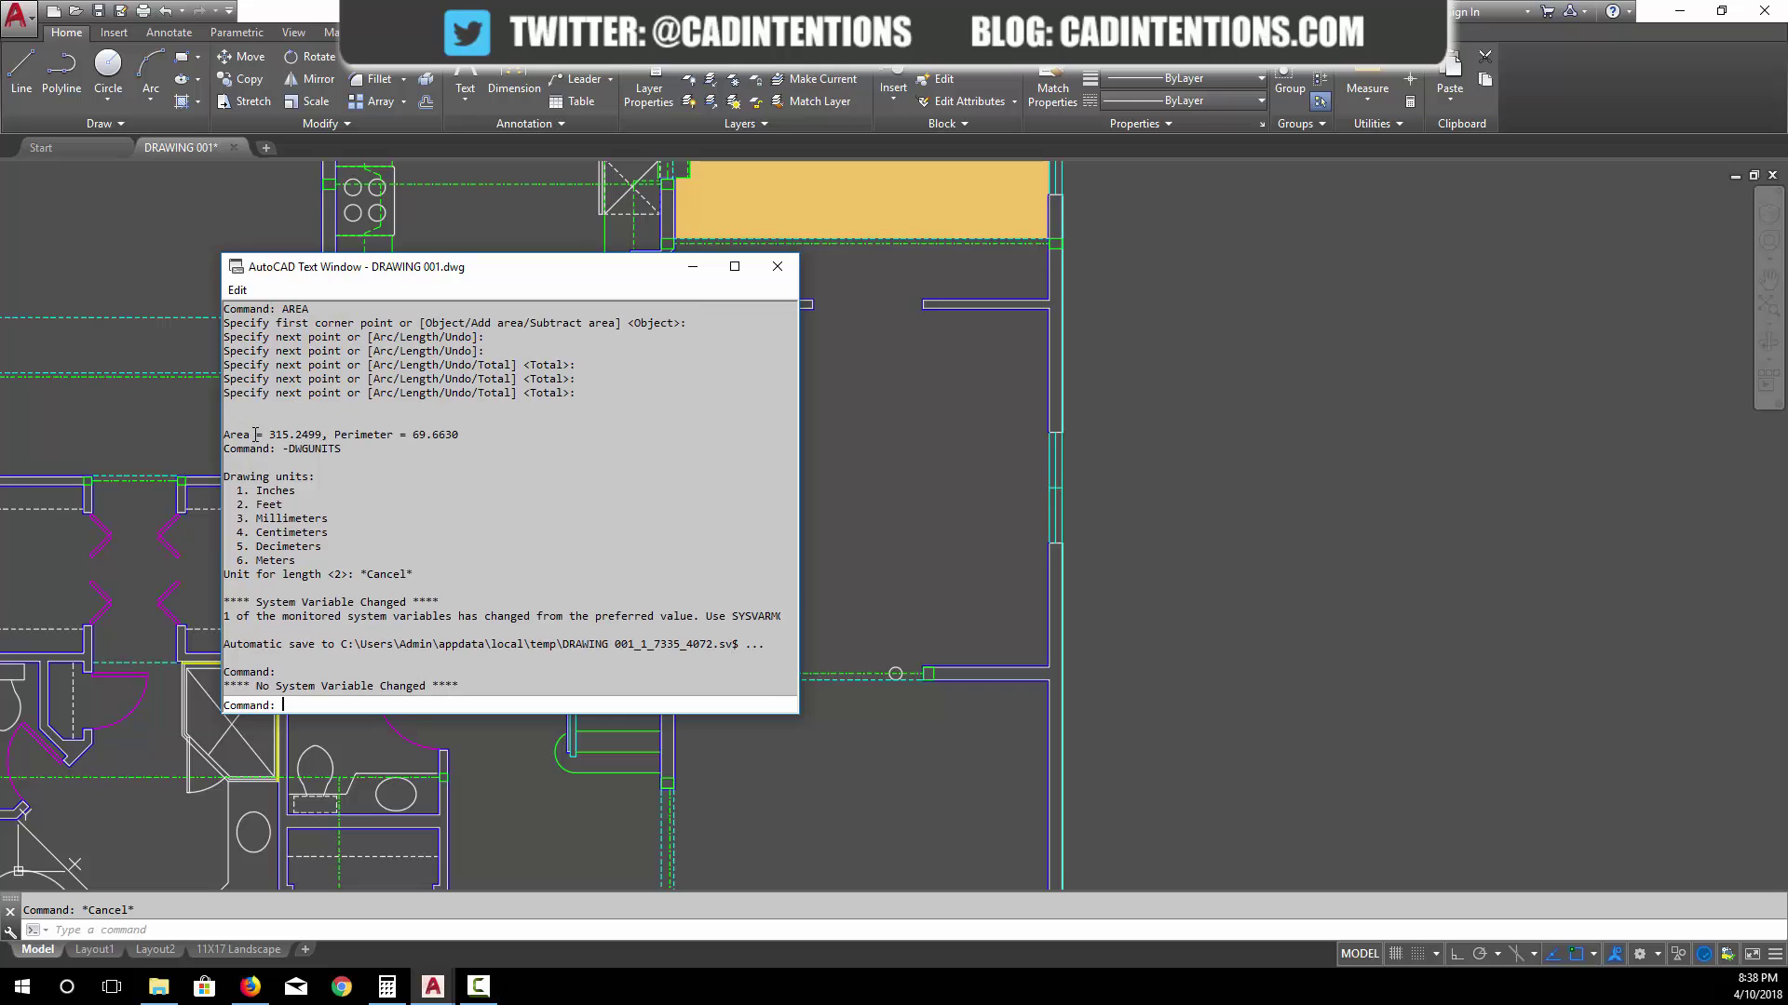
drag(224, 435, 327, 429)
click(777, 267)
middle_drag(945, 487, 894, 471)
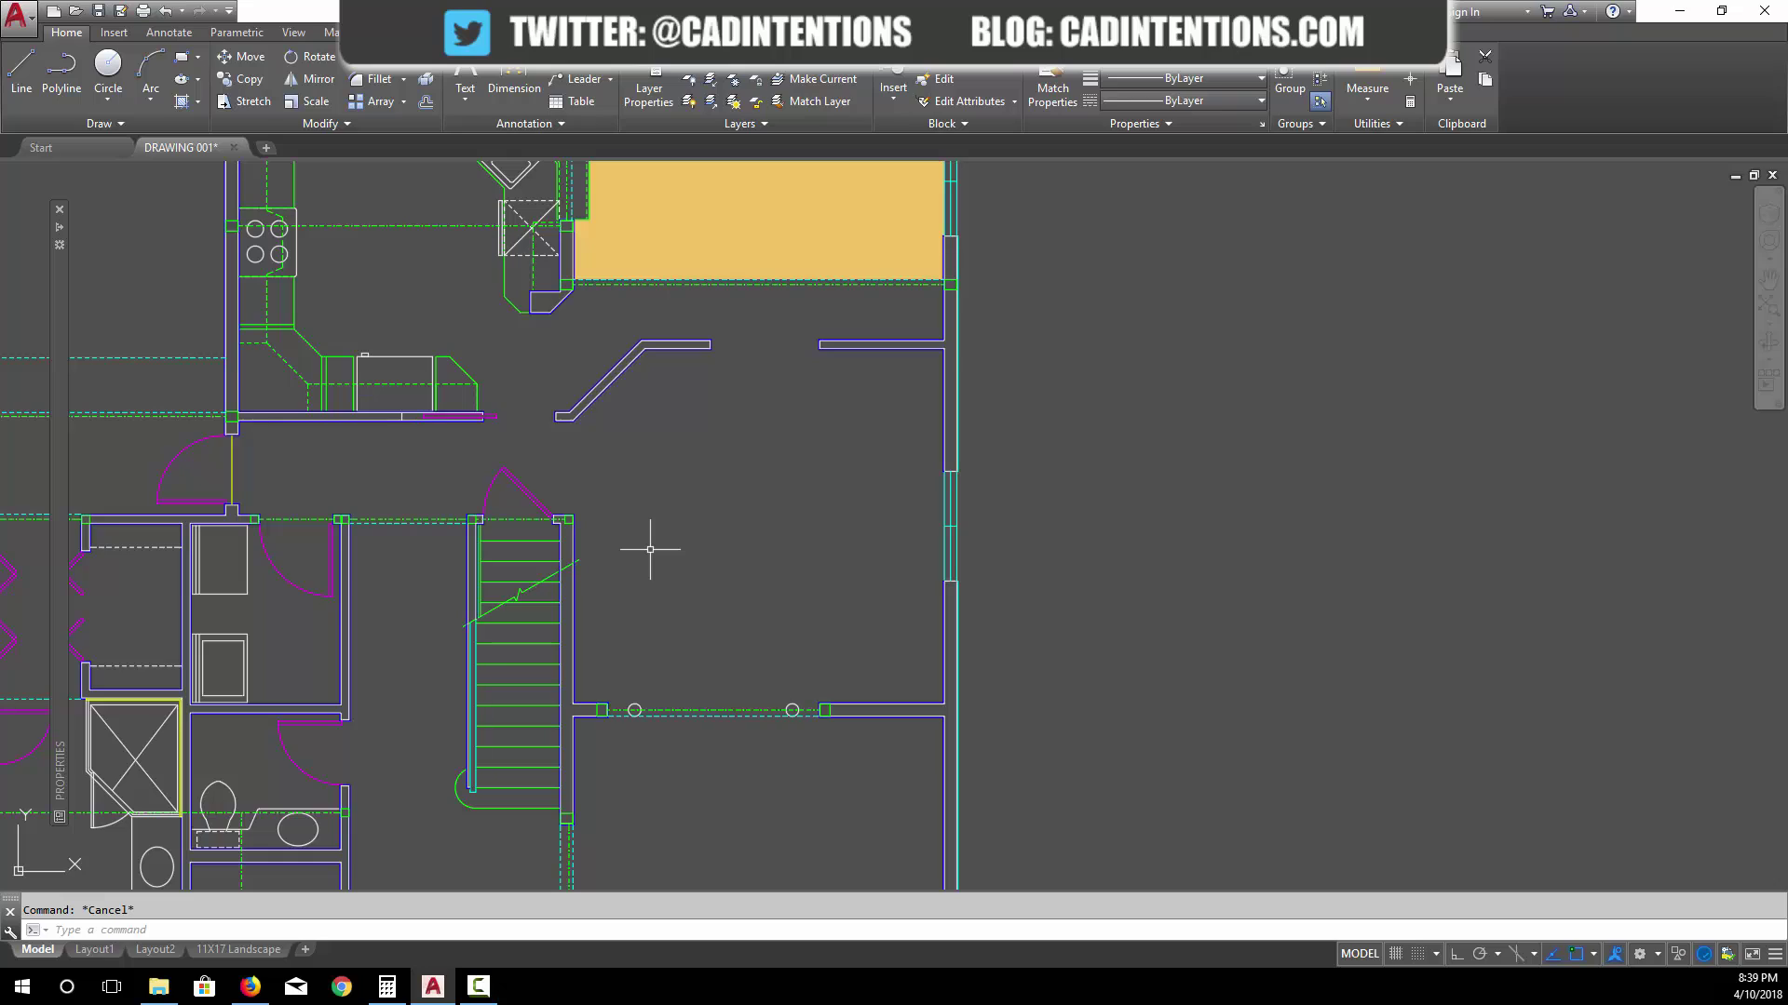
text(area)
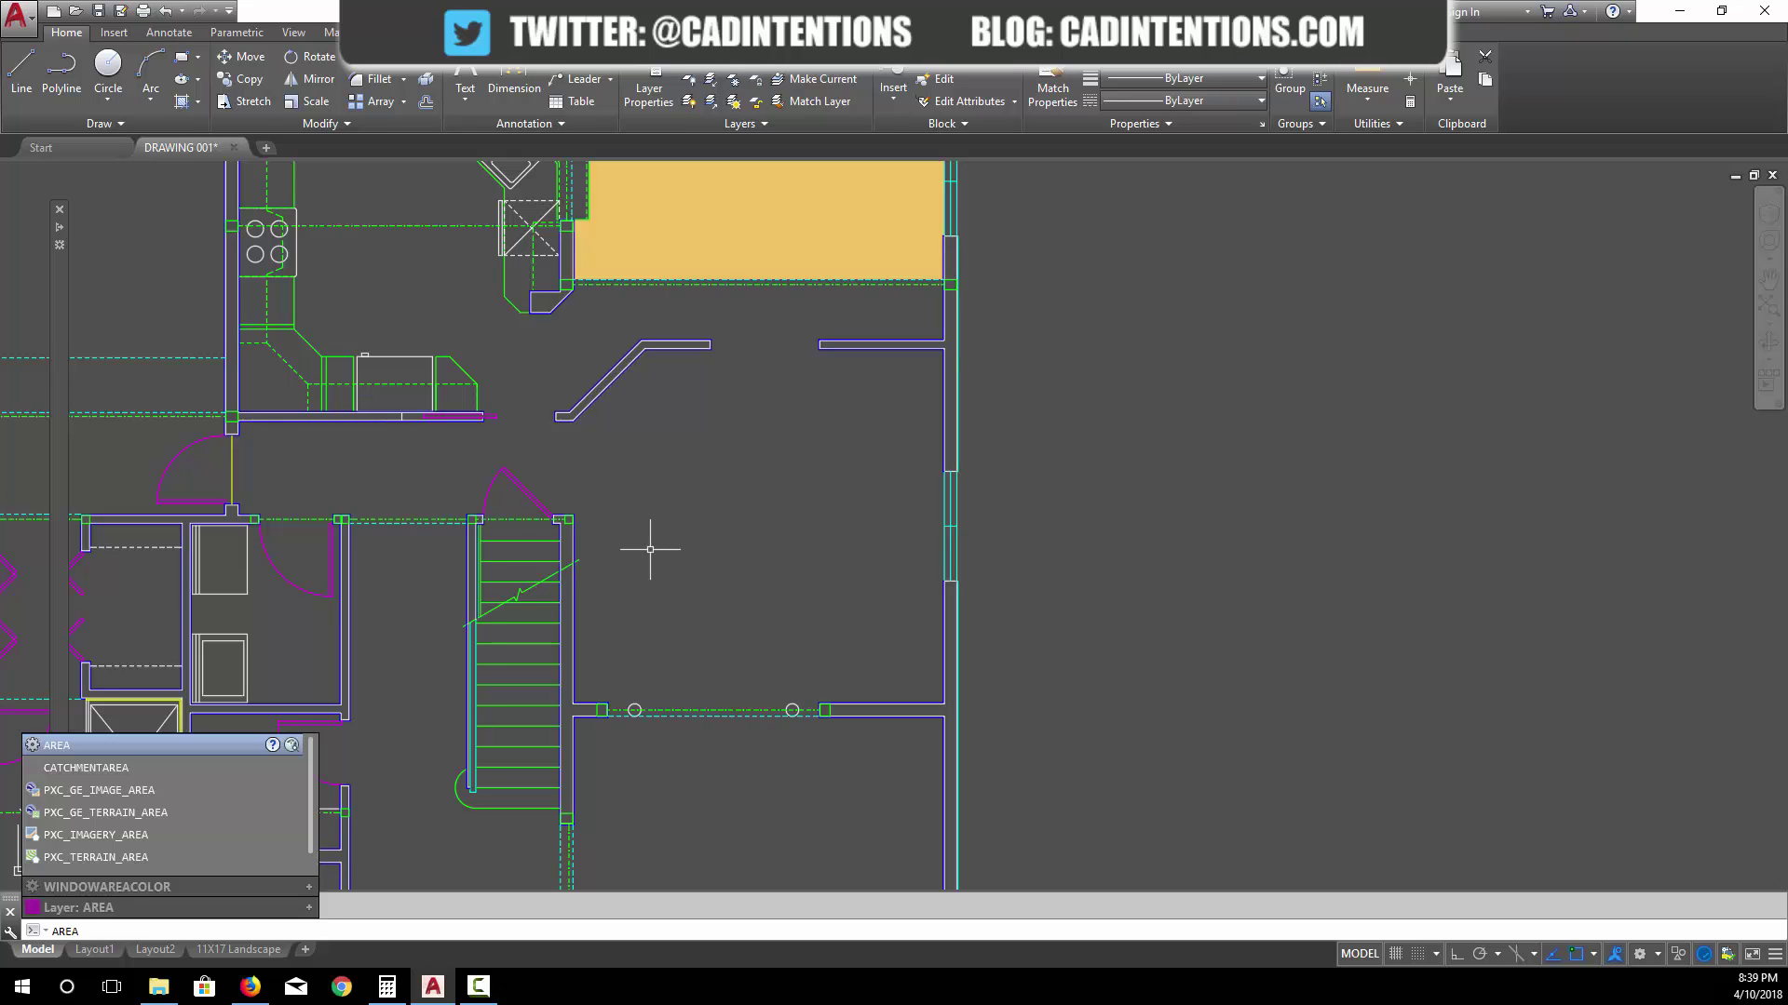
key(Return)
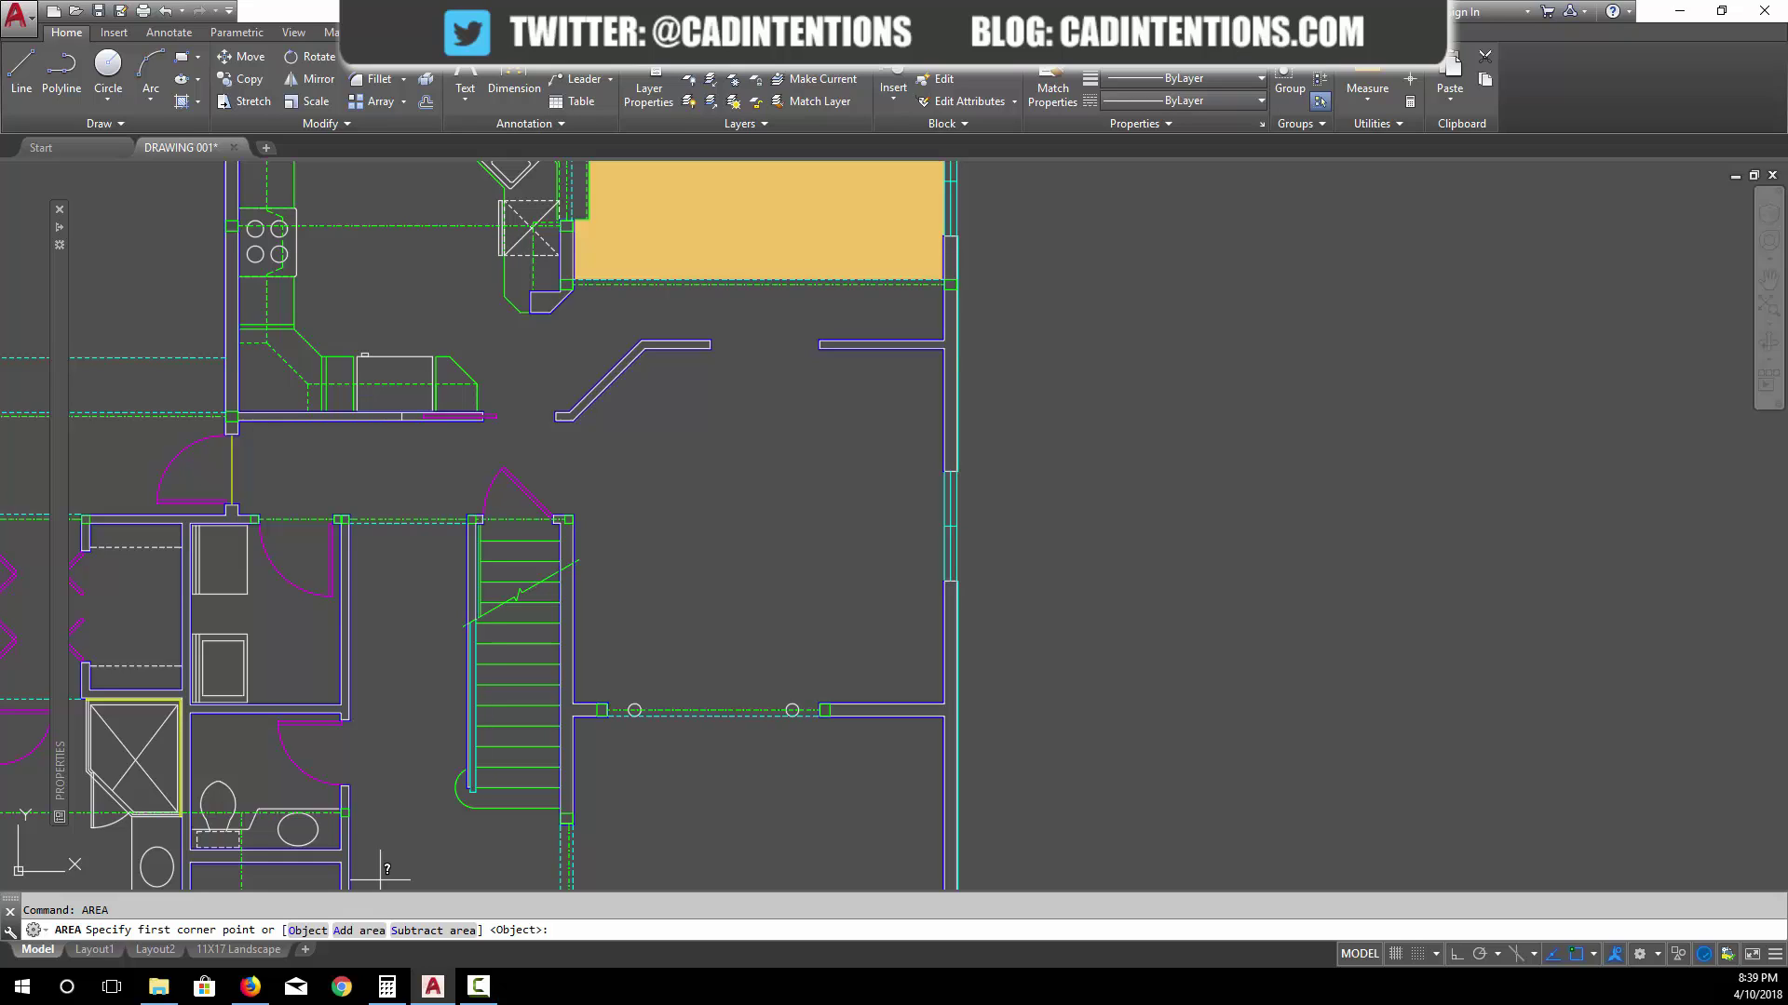
key(Escape)
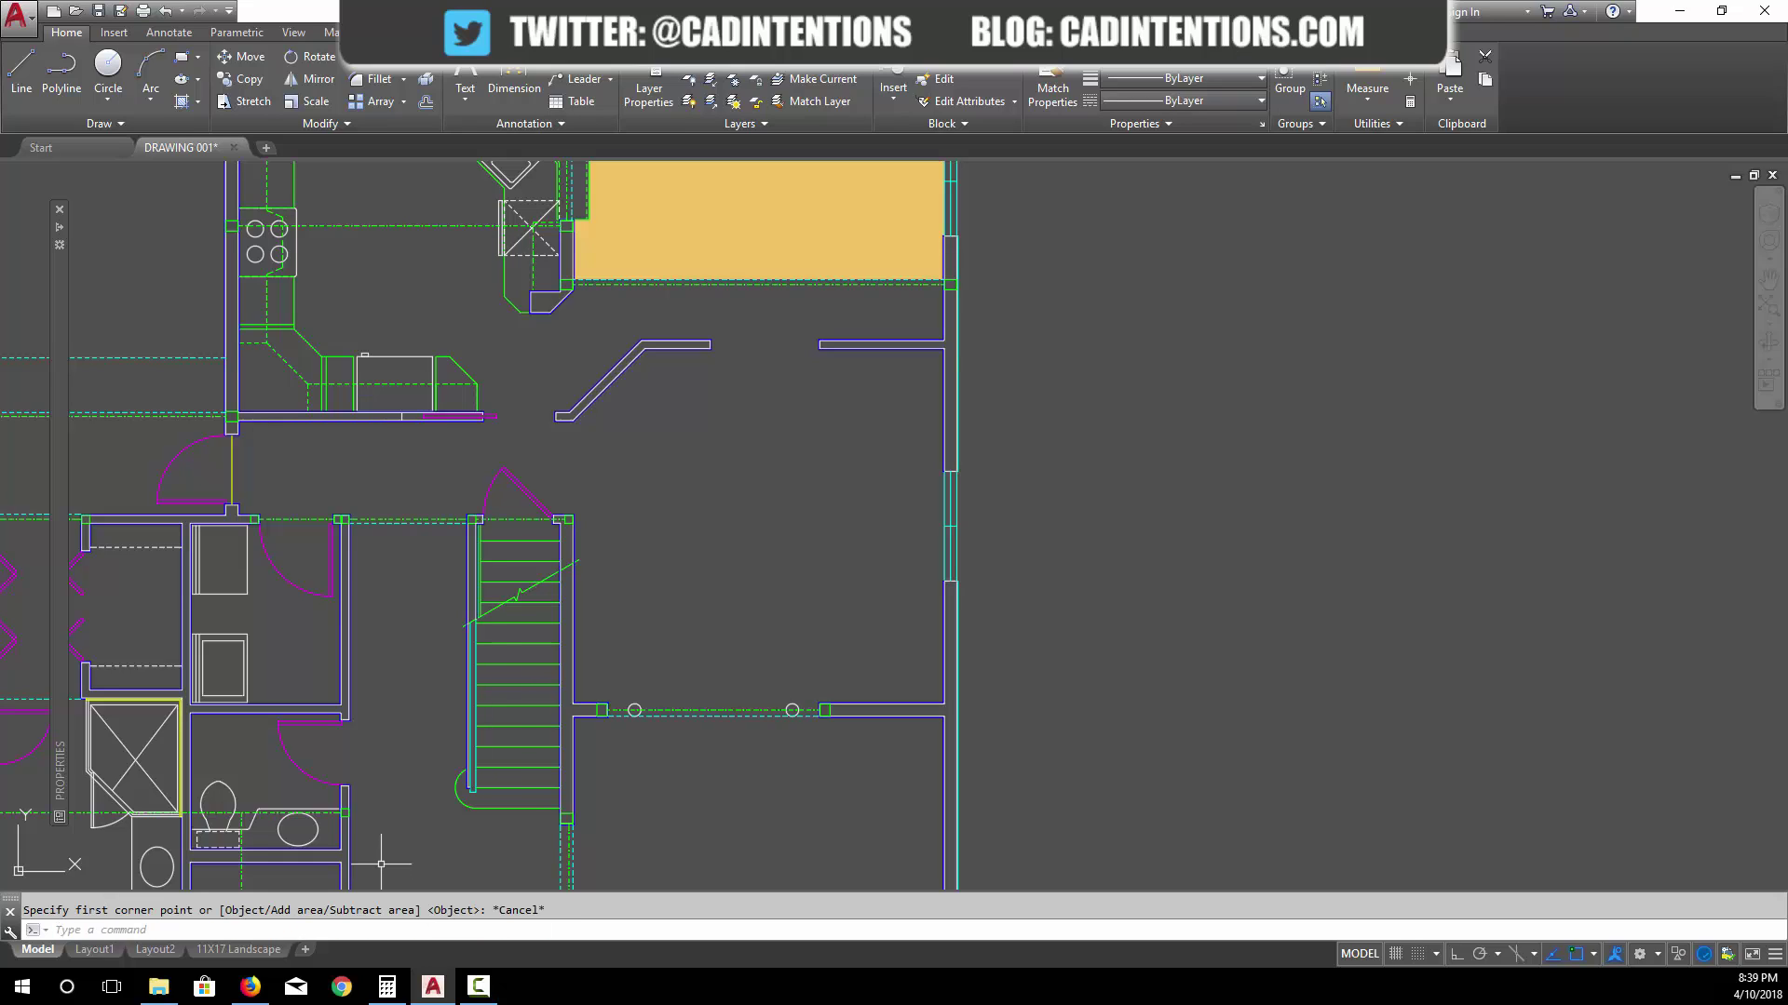
Select the shower's inner outline polyline and keep its properties displayed to examine the enclosed area.
middle_drag(553, 726, 615, 715)
mouse_move(469, 714)
middle_down()
mouse_move(633, 674)
mouse_move(589, 663)
middle_up()
scroll(522, 699, up, 2)
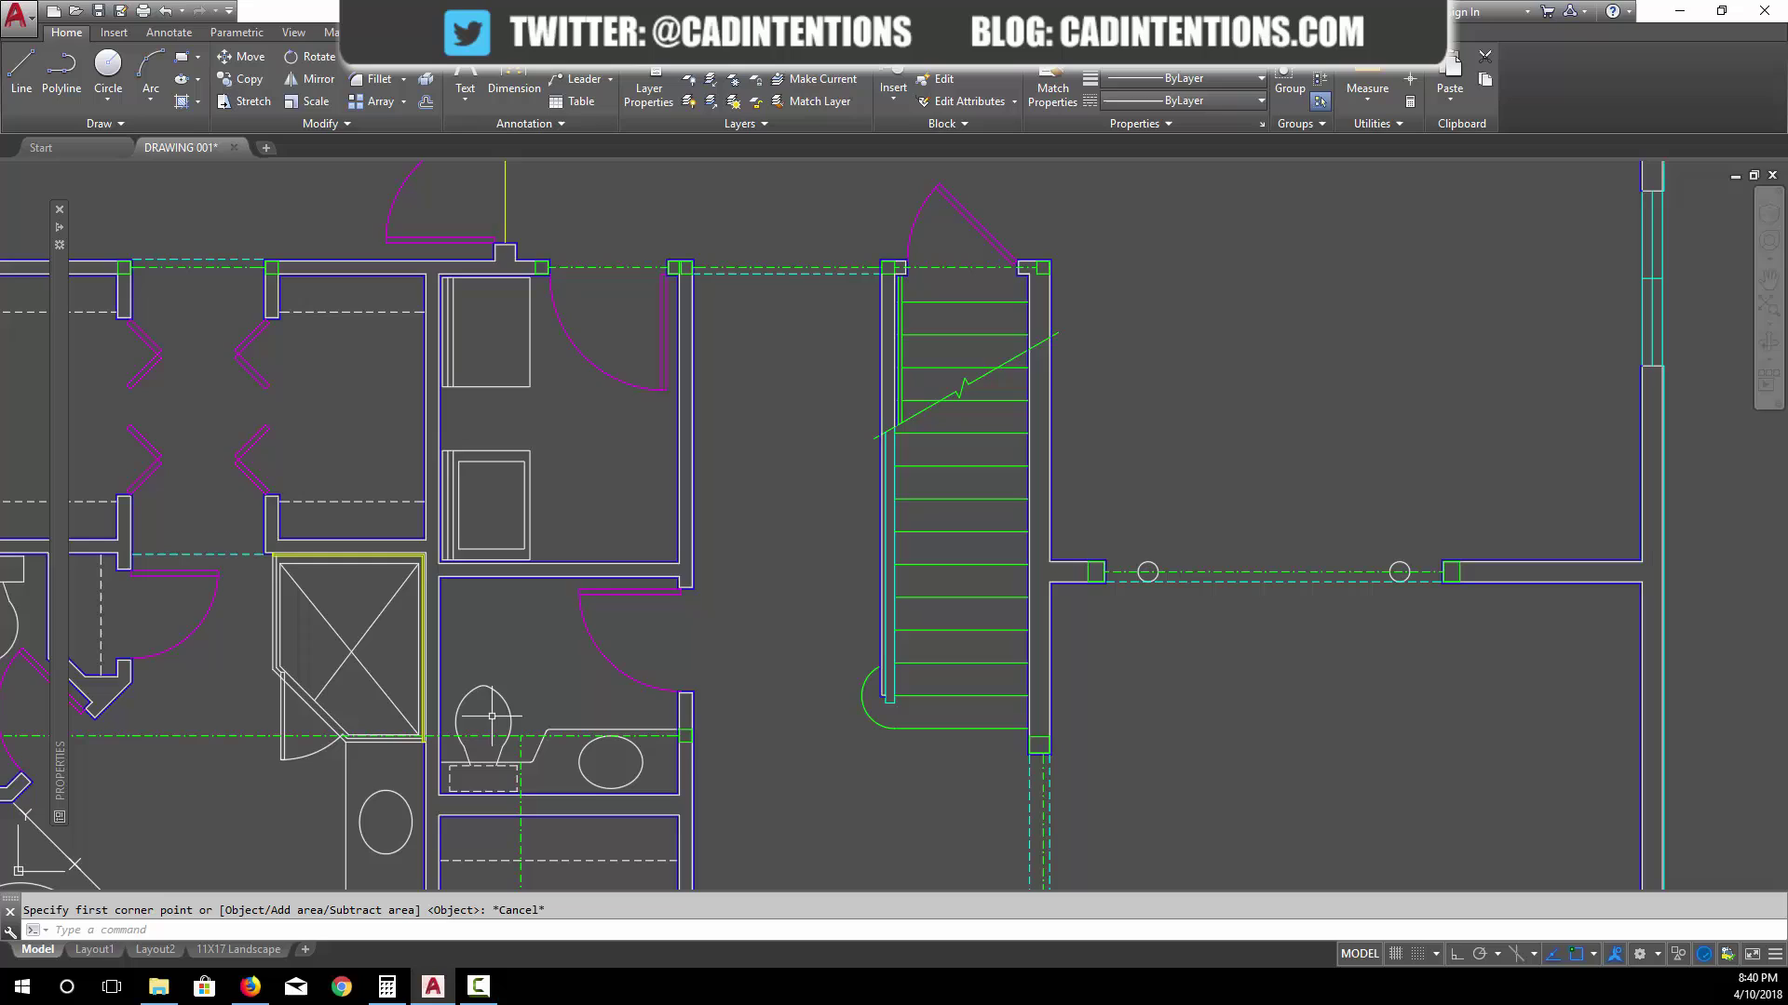
click(392, 793)
key(Escape)
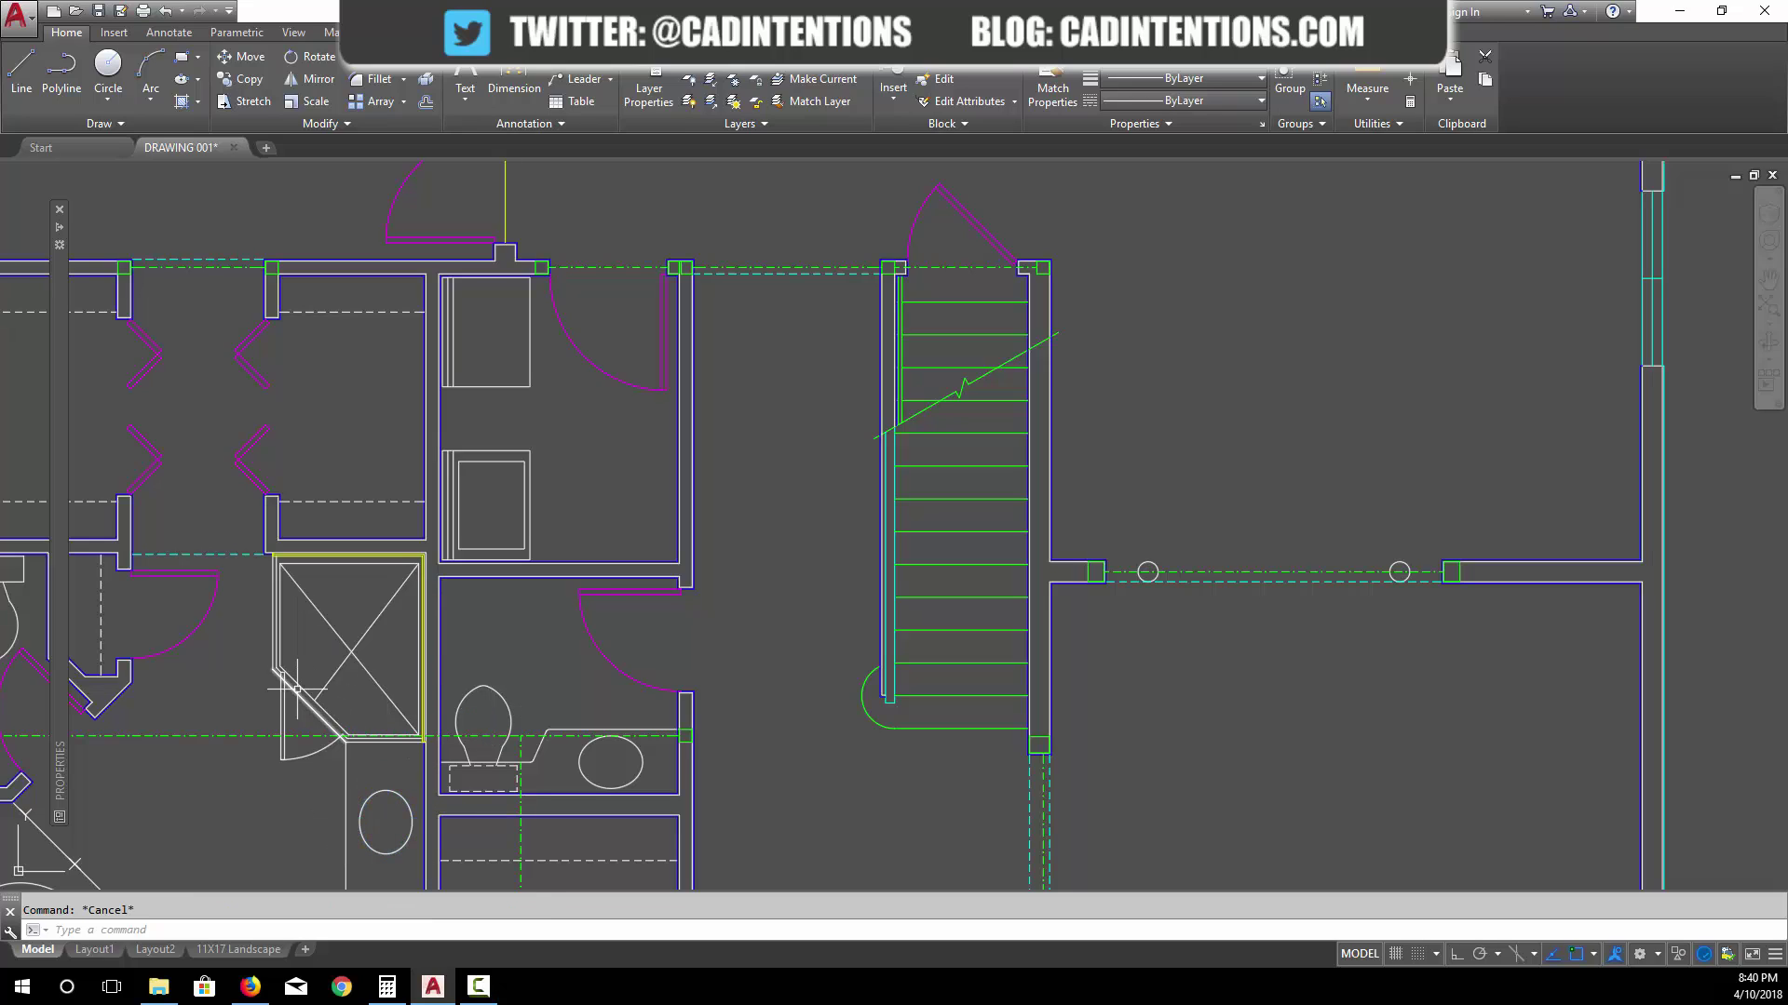
click(299, 685)
scroll(428, 652, up, 1)
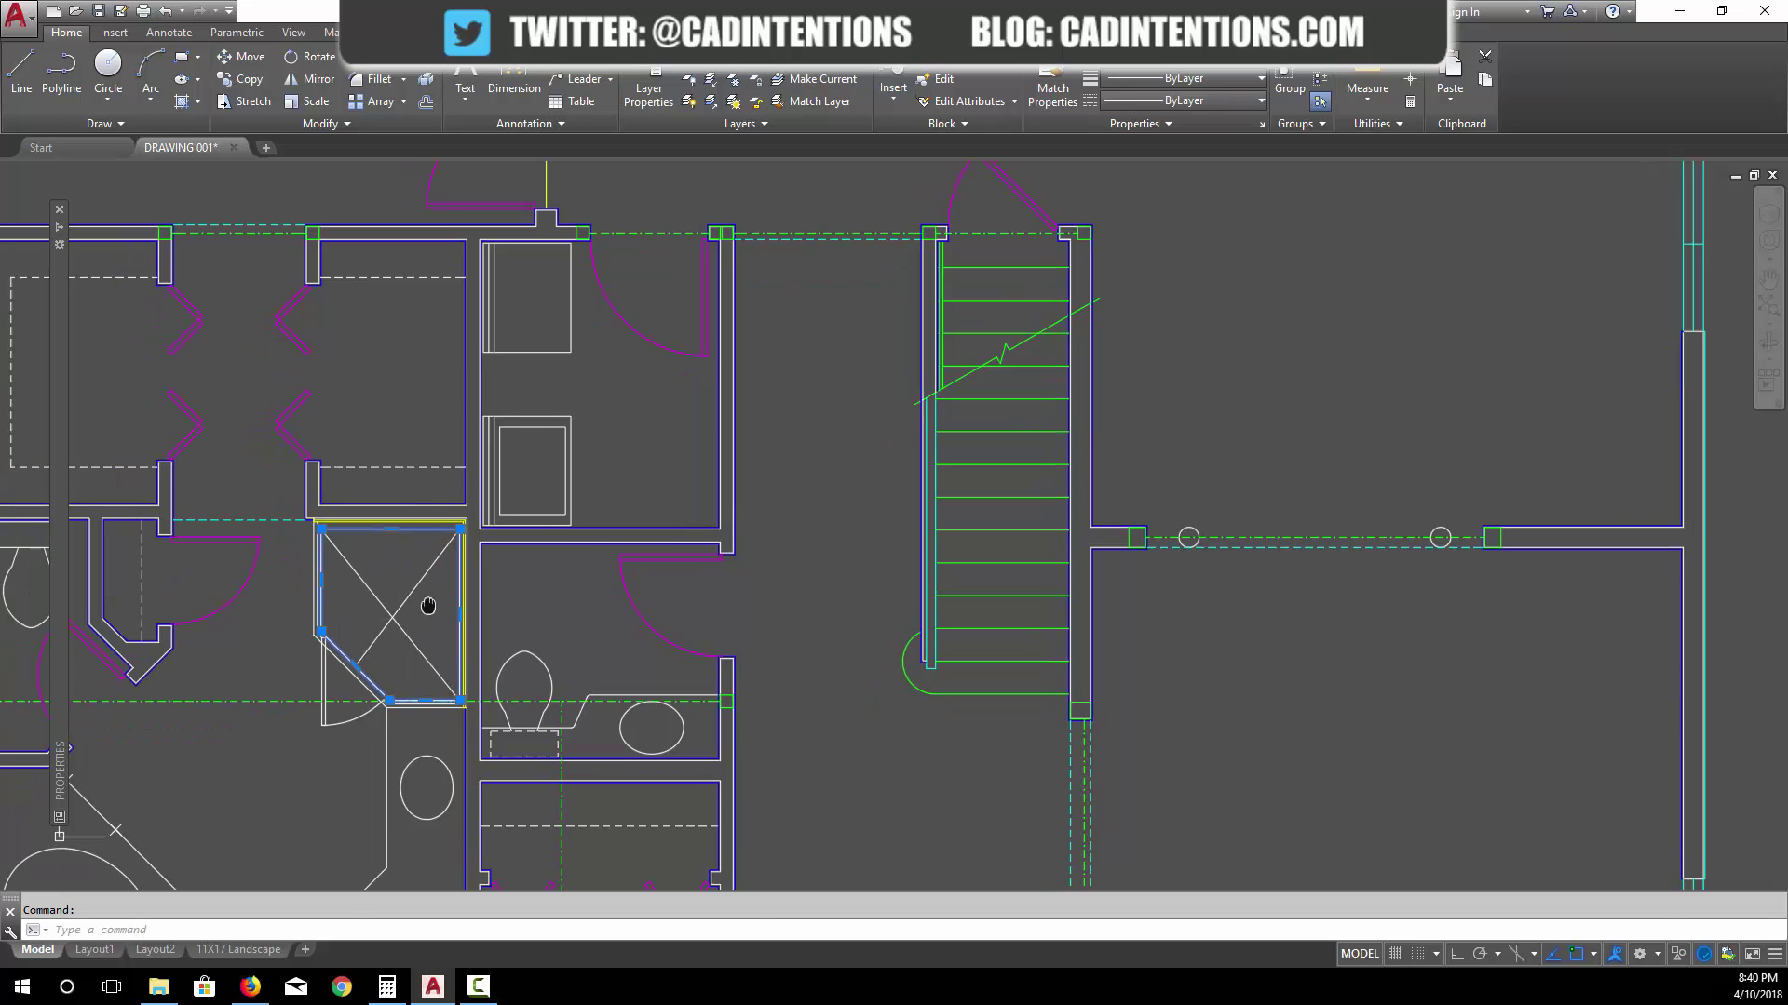
scroll(427, 609, up, 2)
middle_drag(426, 609, 559, 527)
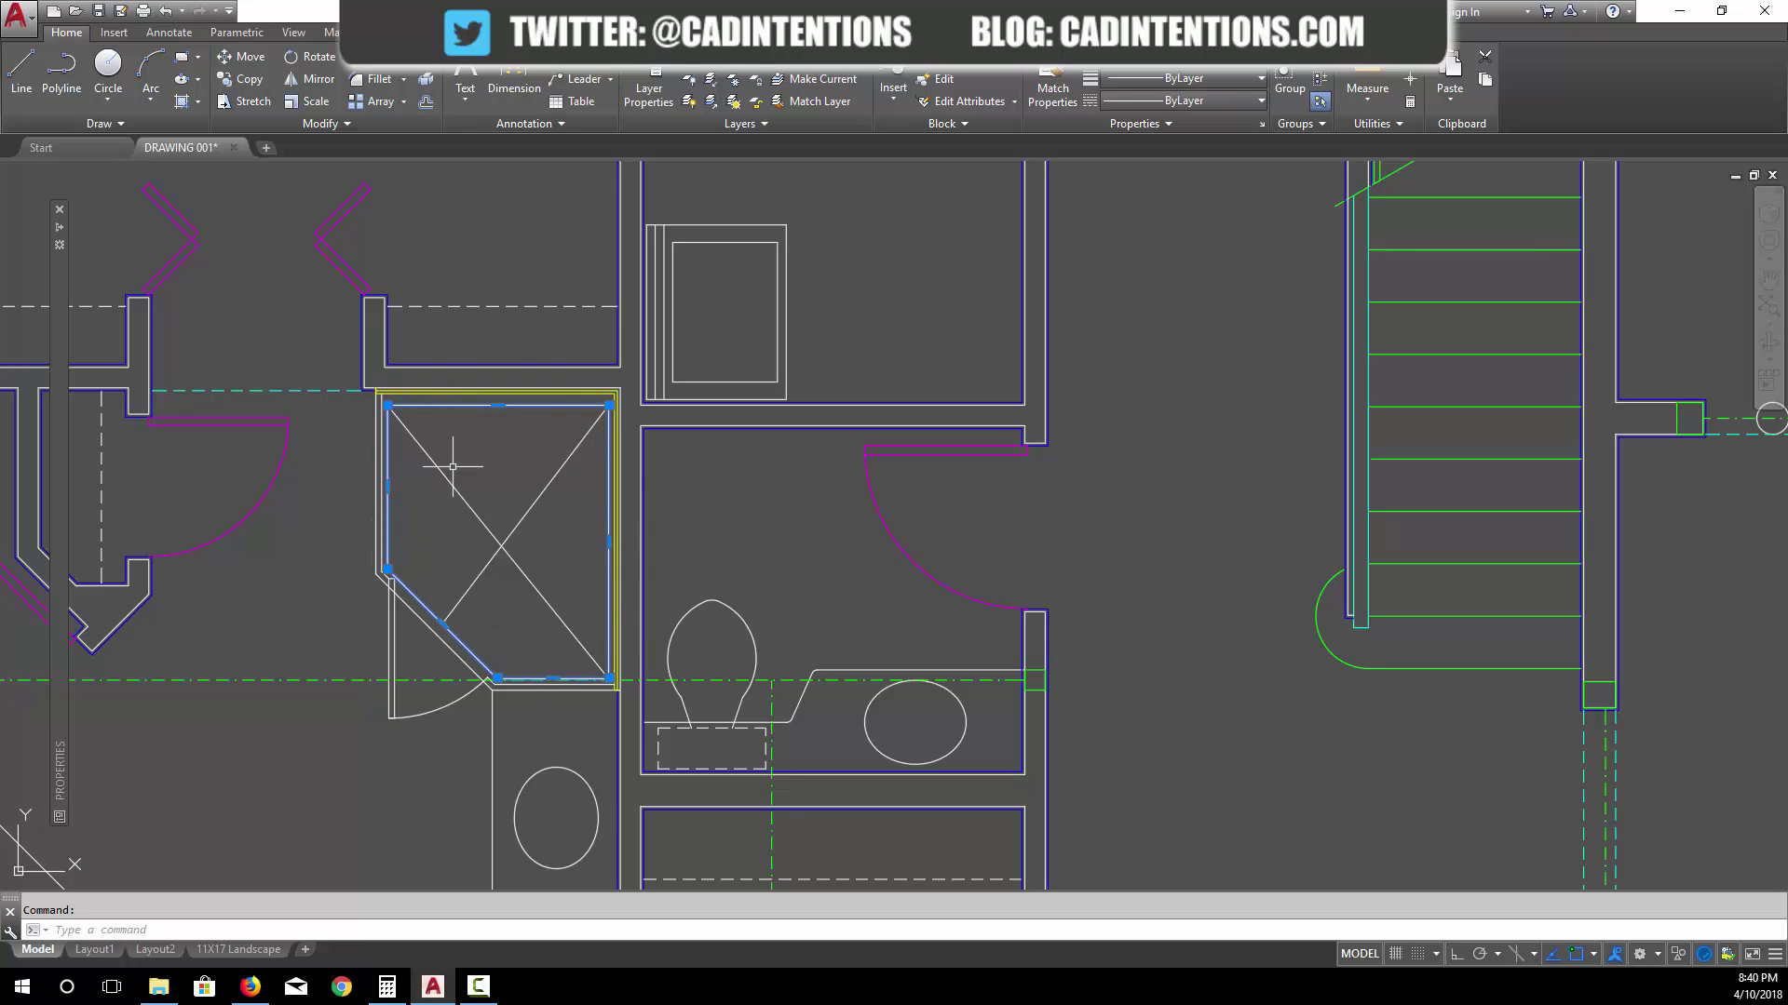
mouse_move(56, 282)
right_click(480, 422)
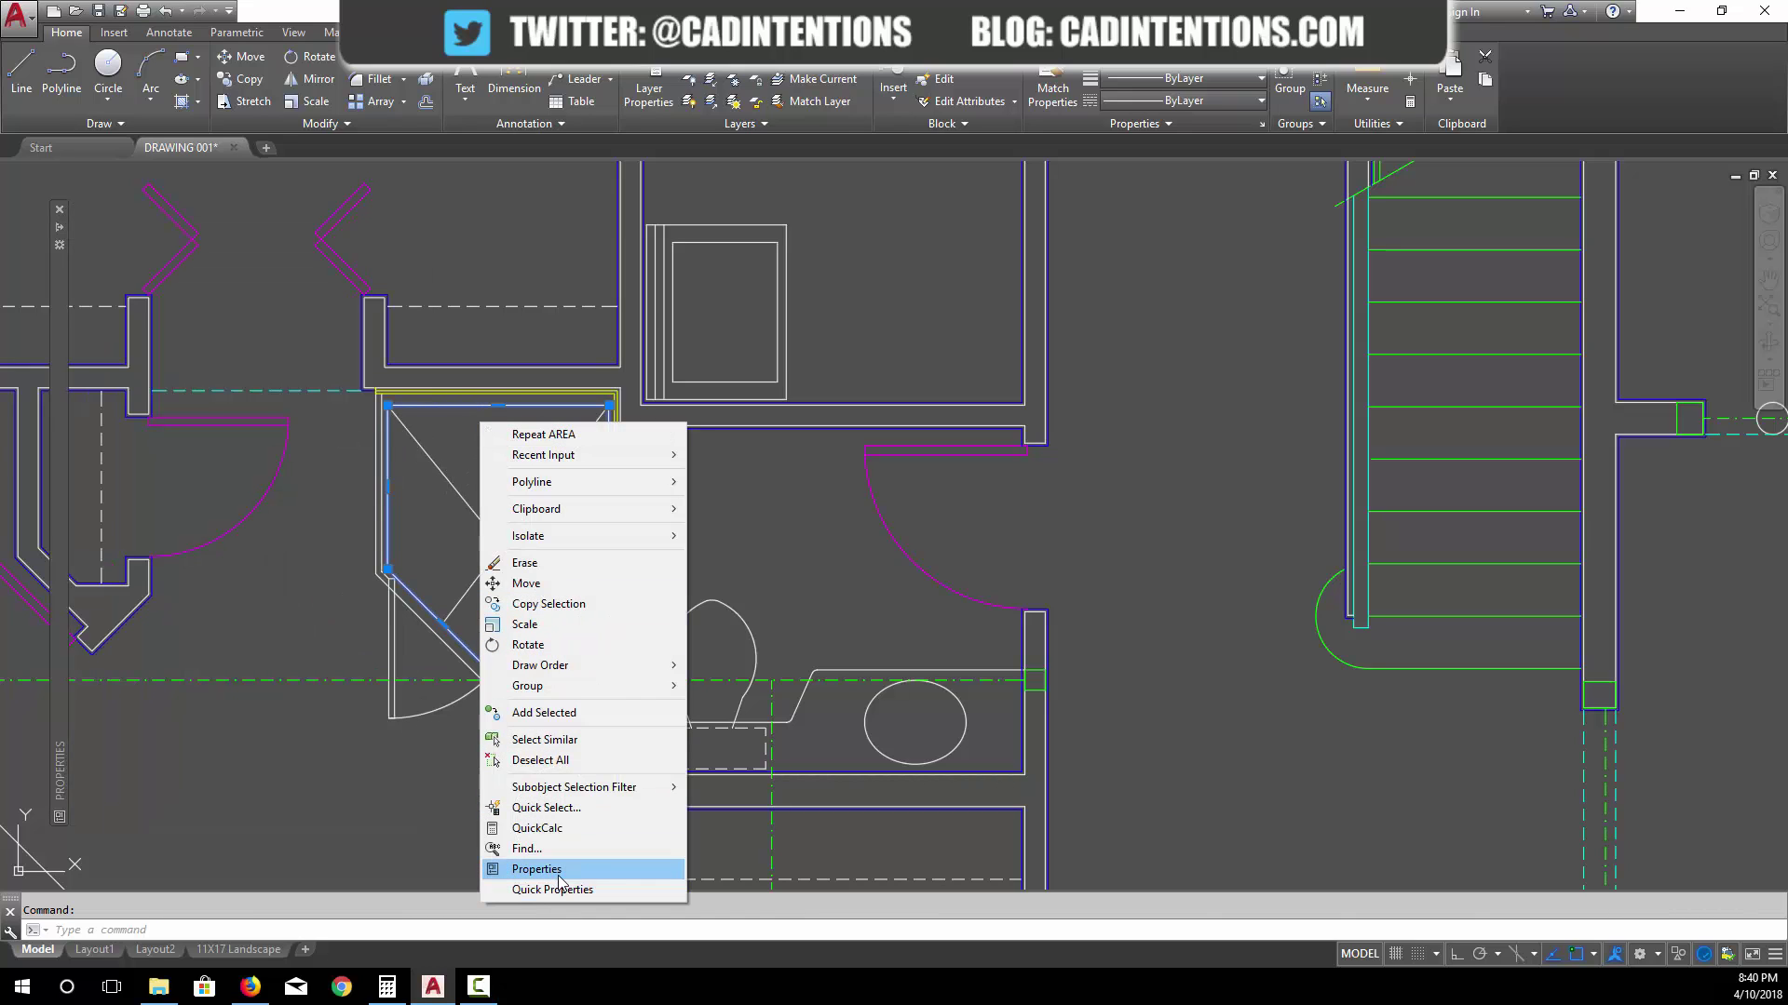
click(58, 295)
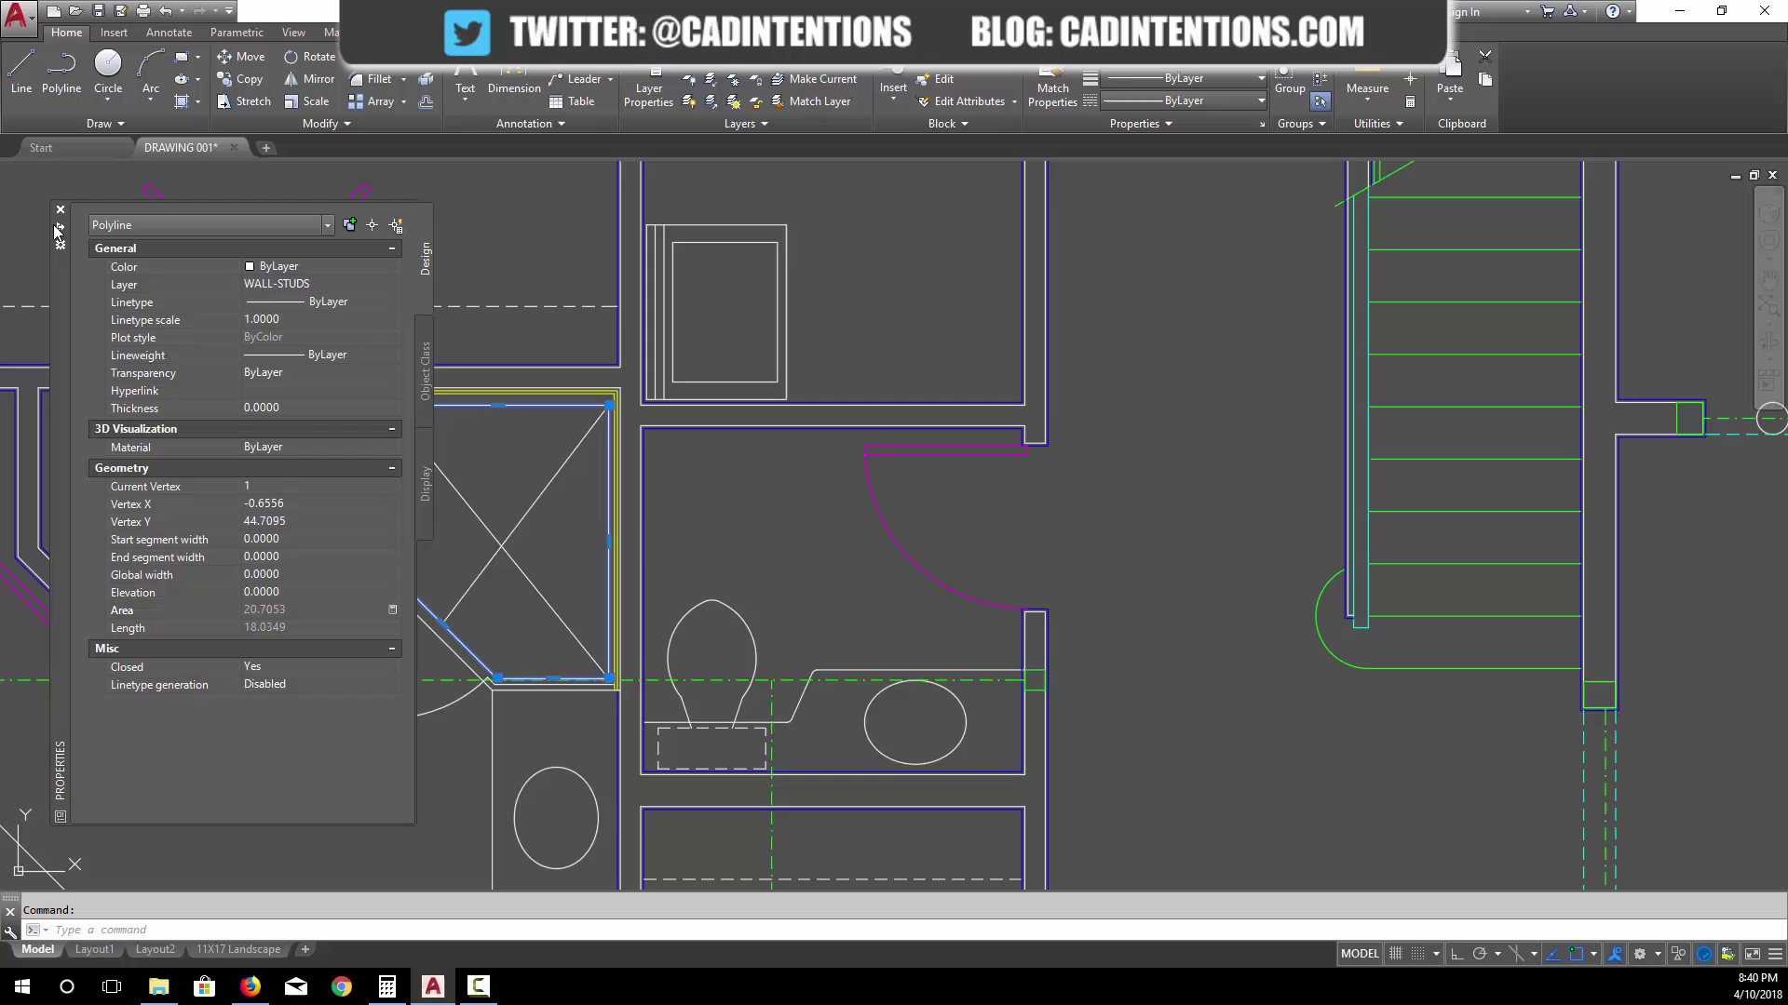
Stretch the shower outline's vertex at the upper end of its angled edge inward, compare the area, and restore the original shape.
scroll(705, 485, up, 3)
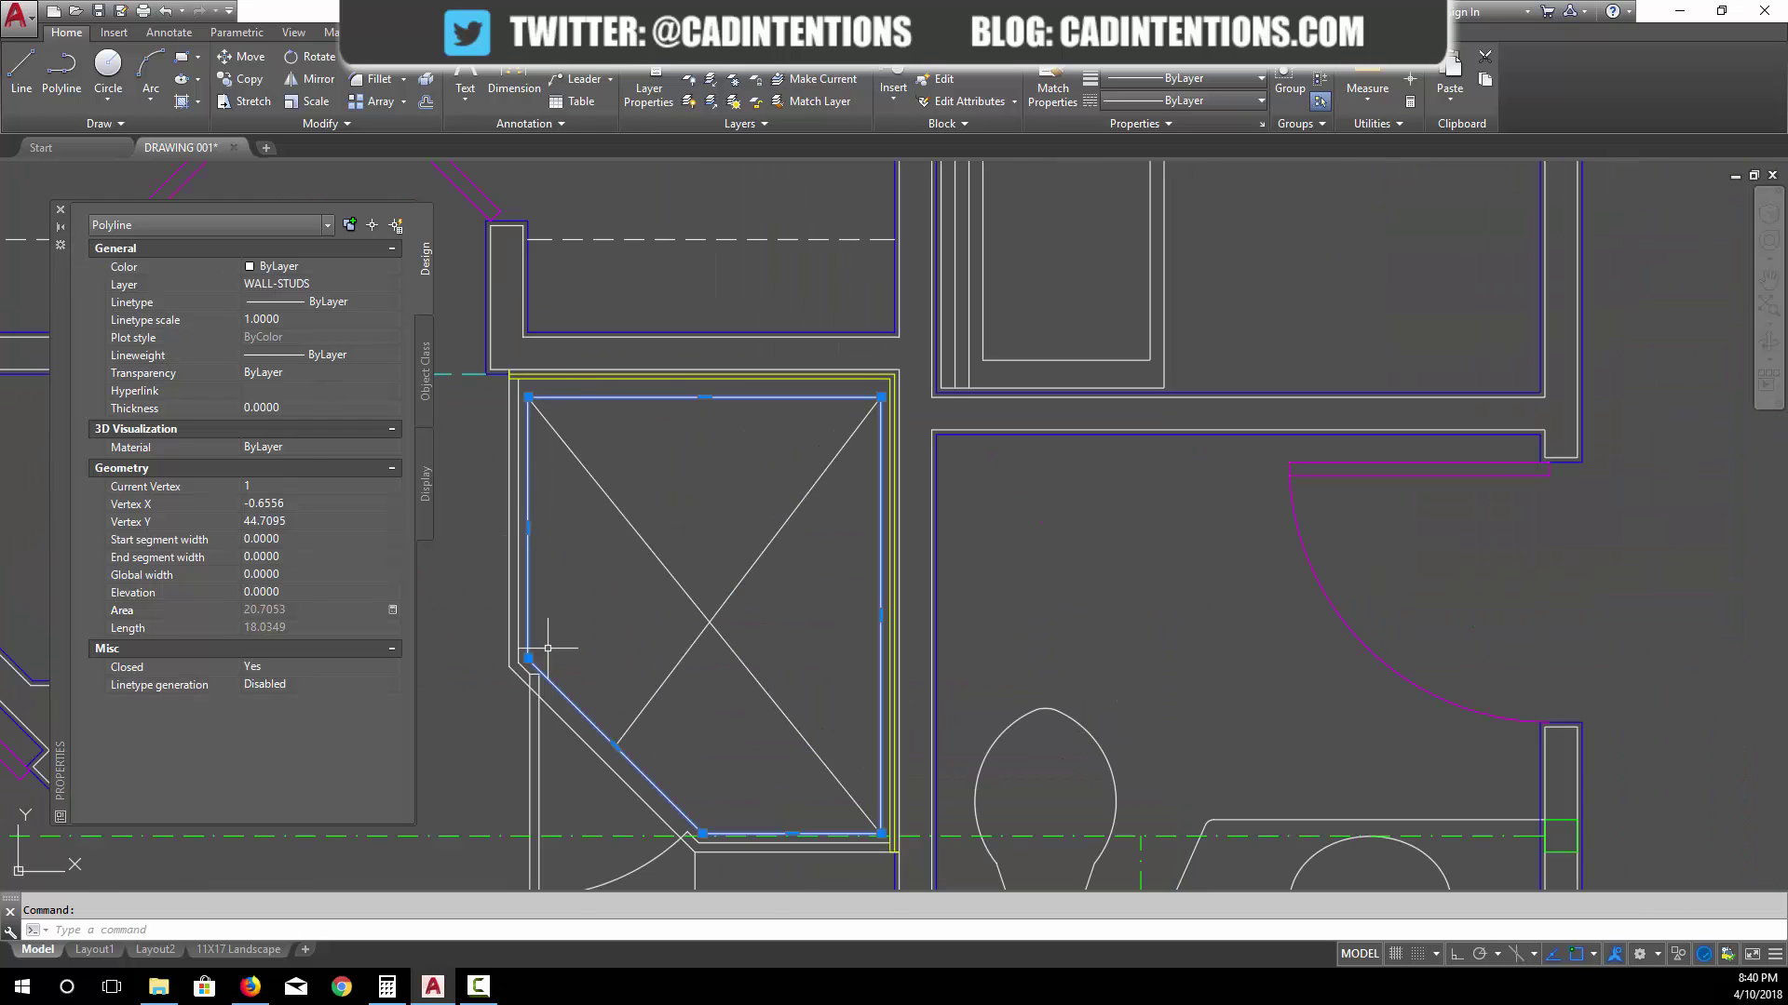
click(528, 658)
click(569, 604)
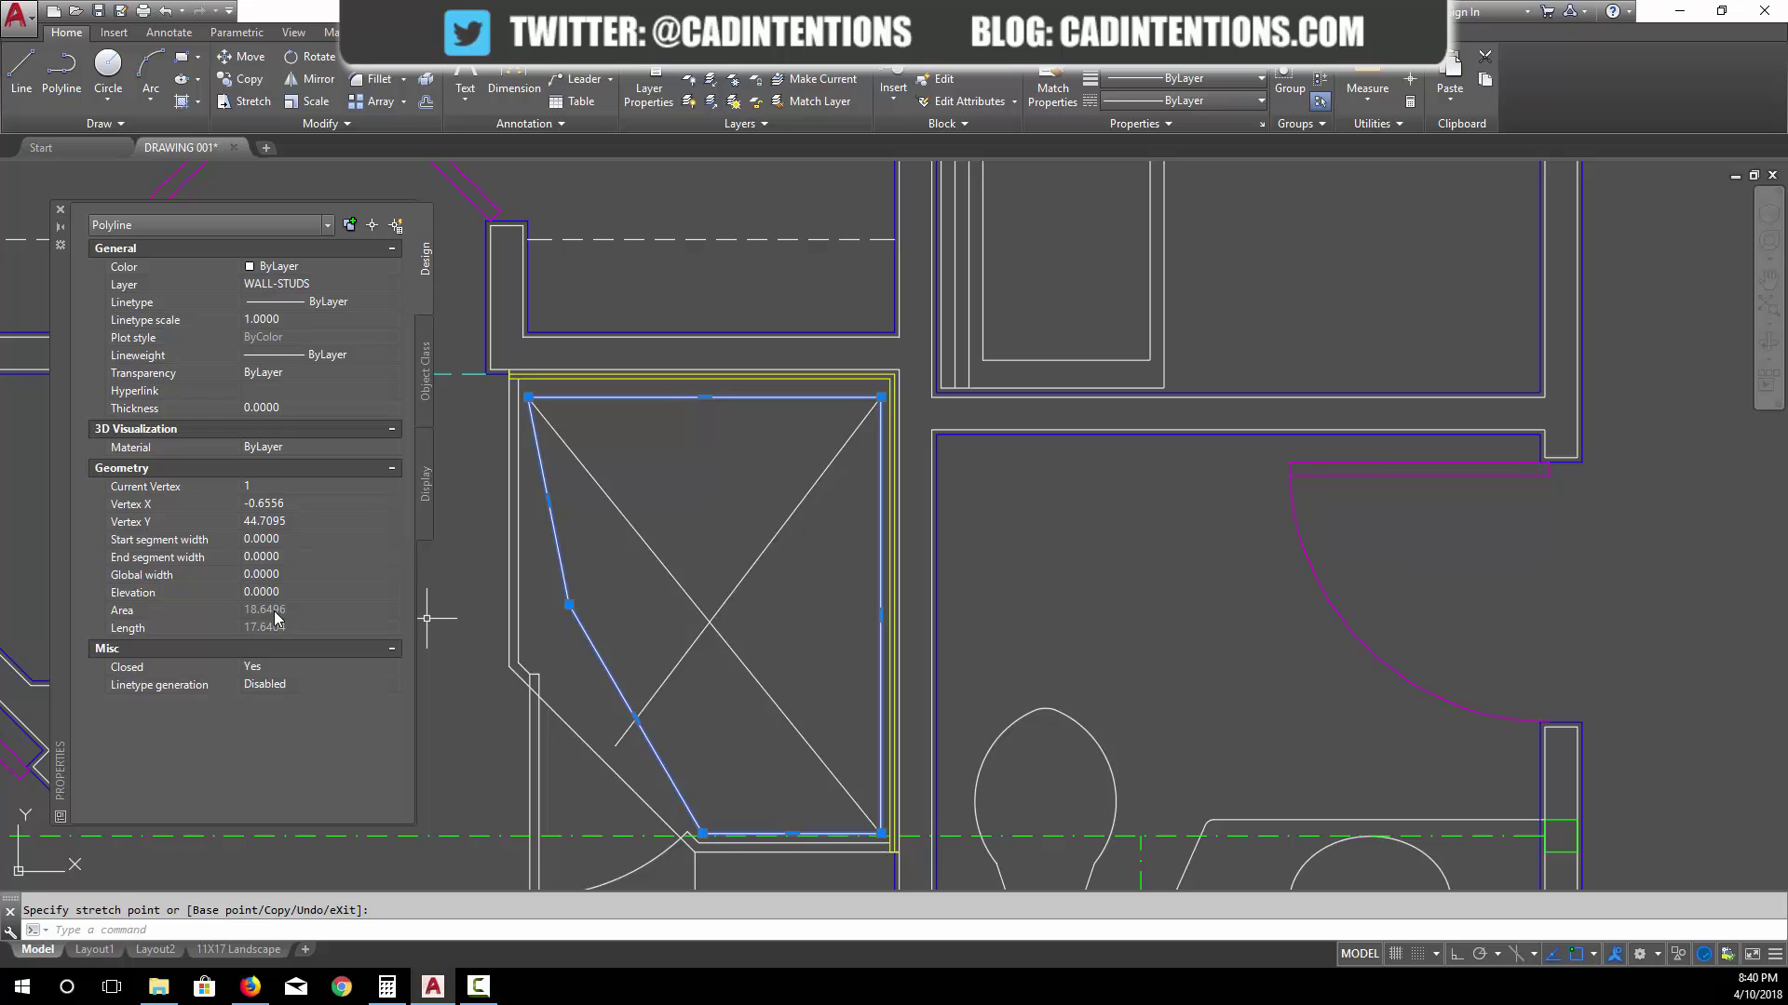
key(Escape)
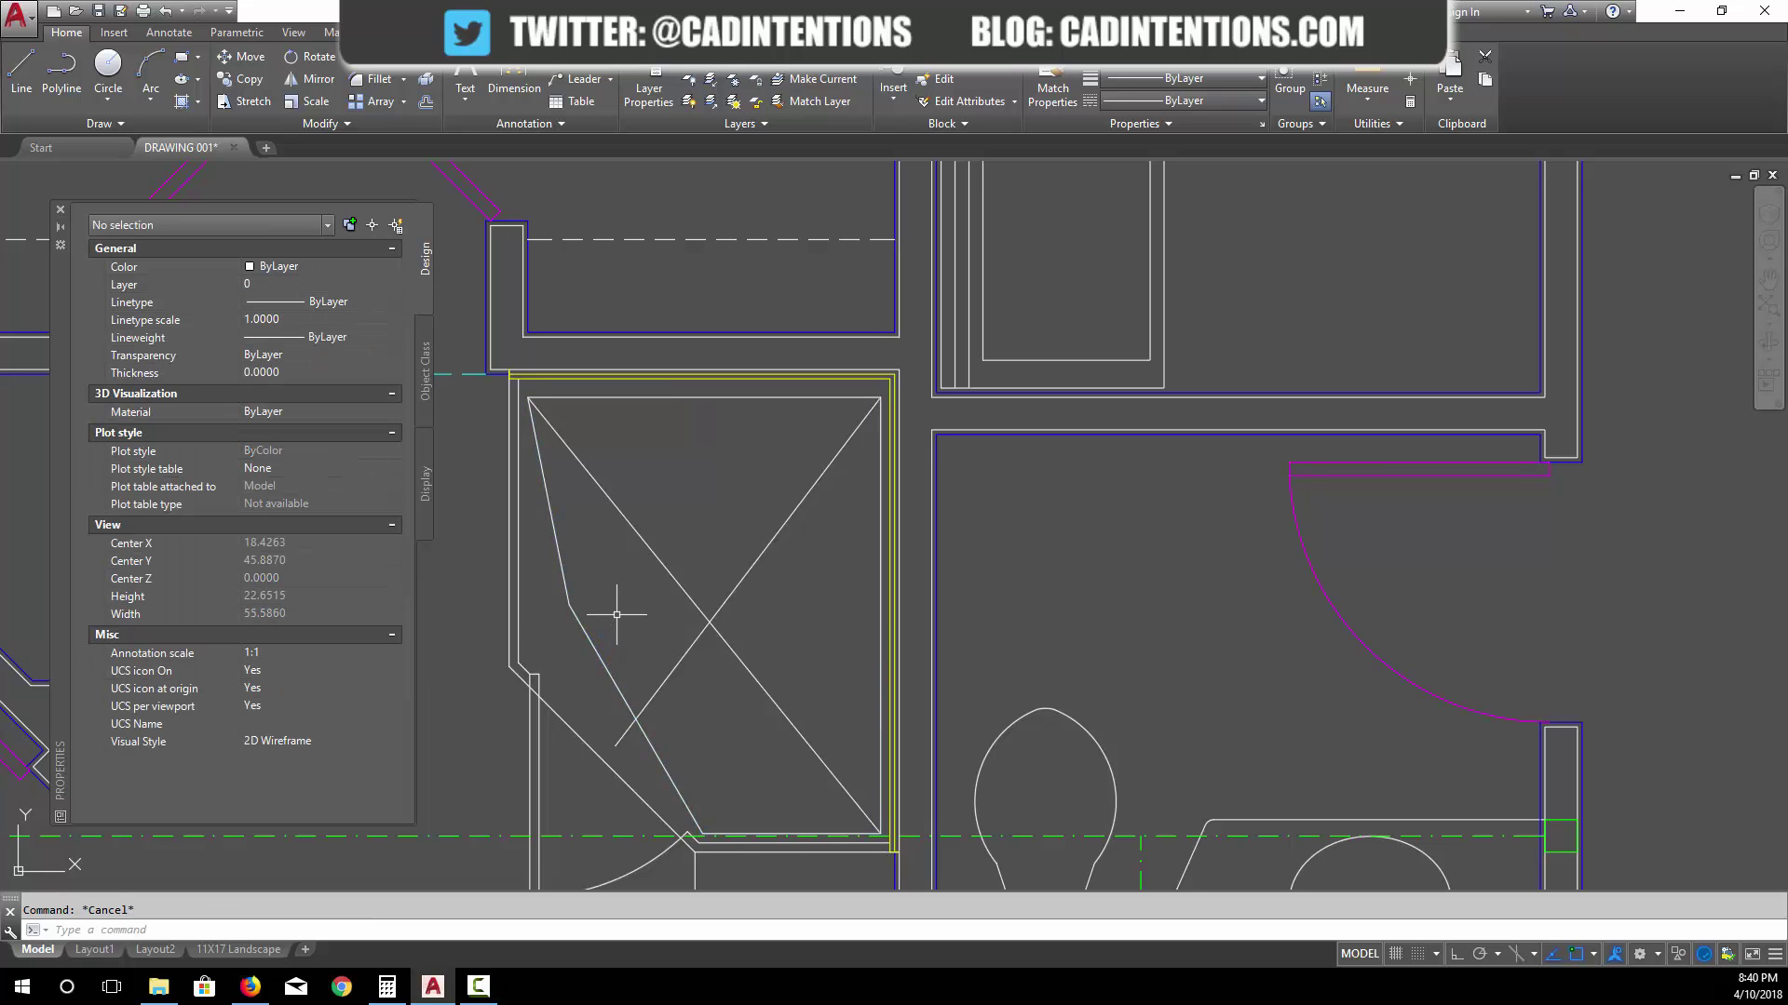
click(549, 682)
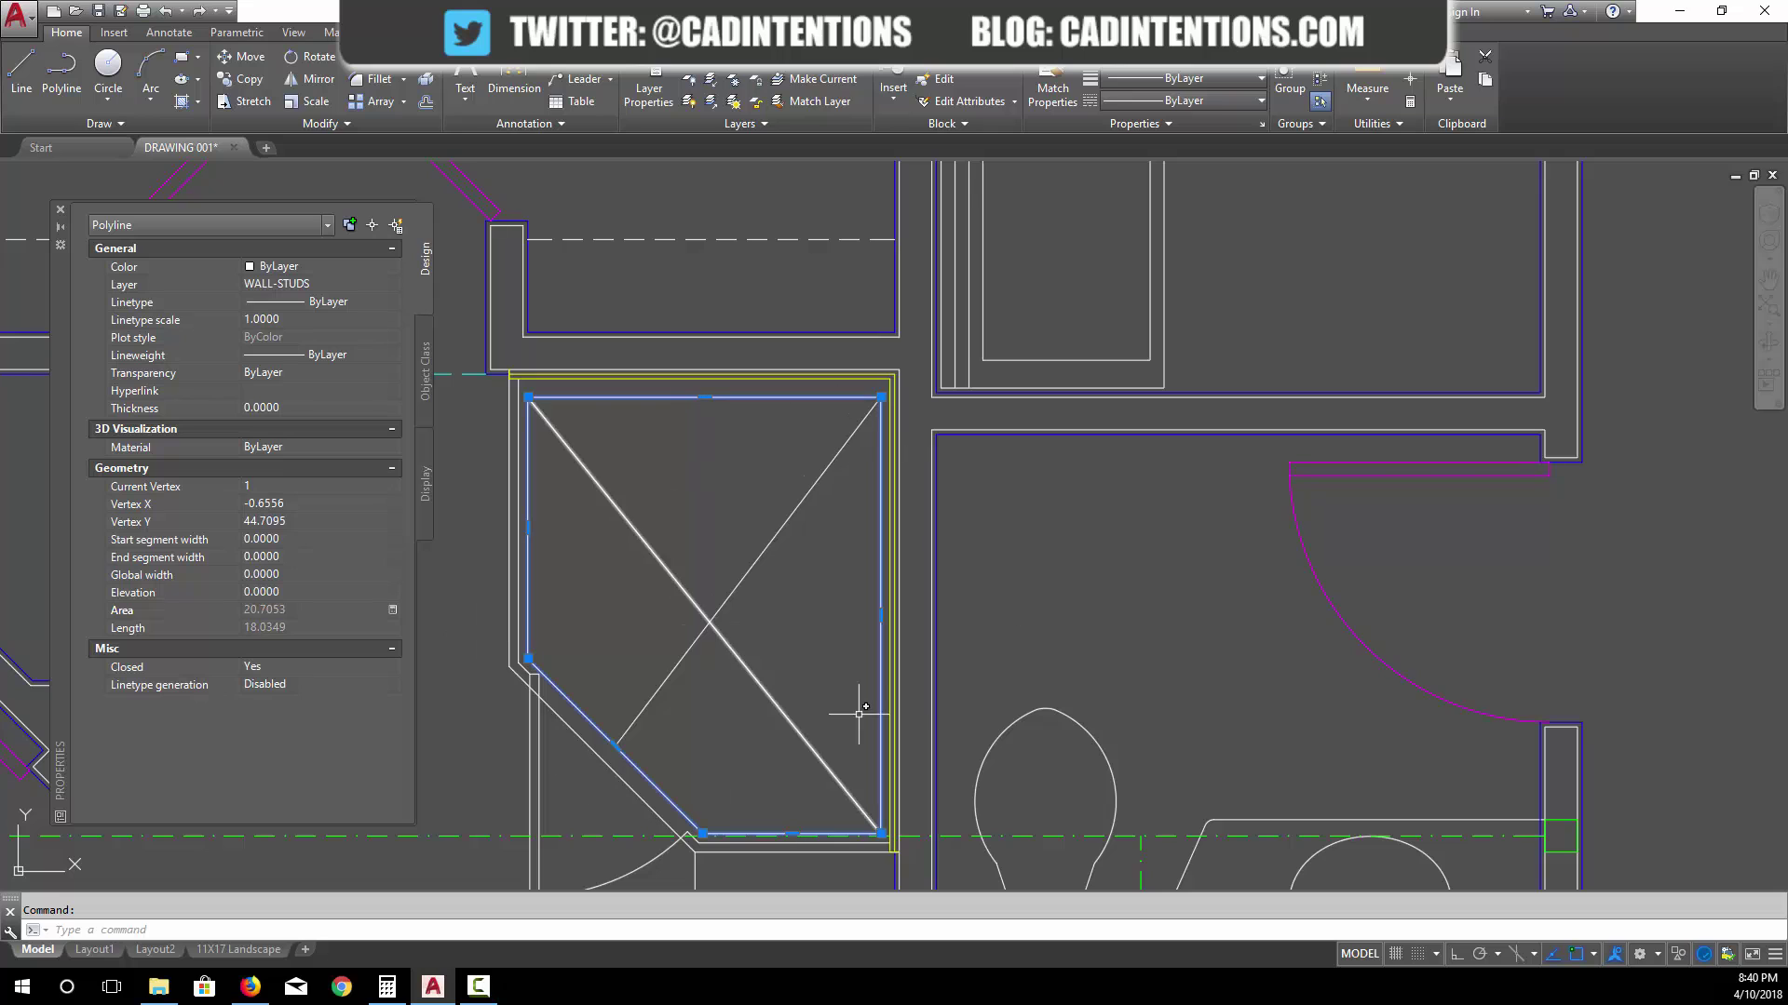
scroll(708, 662, down, 5)
key(Escape)
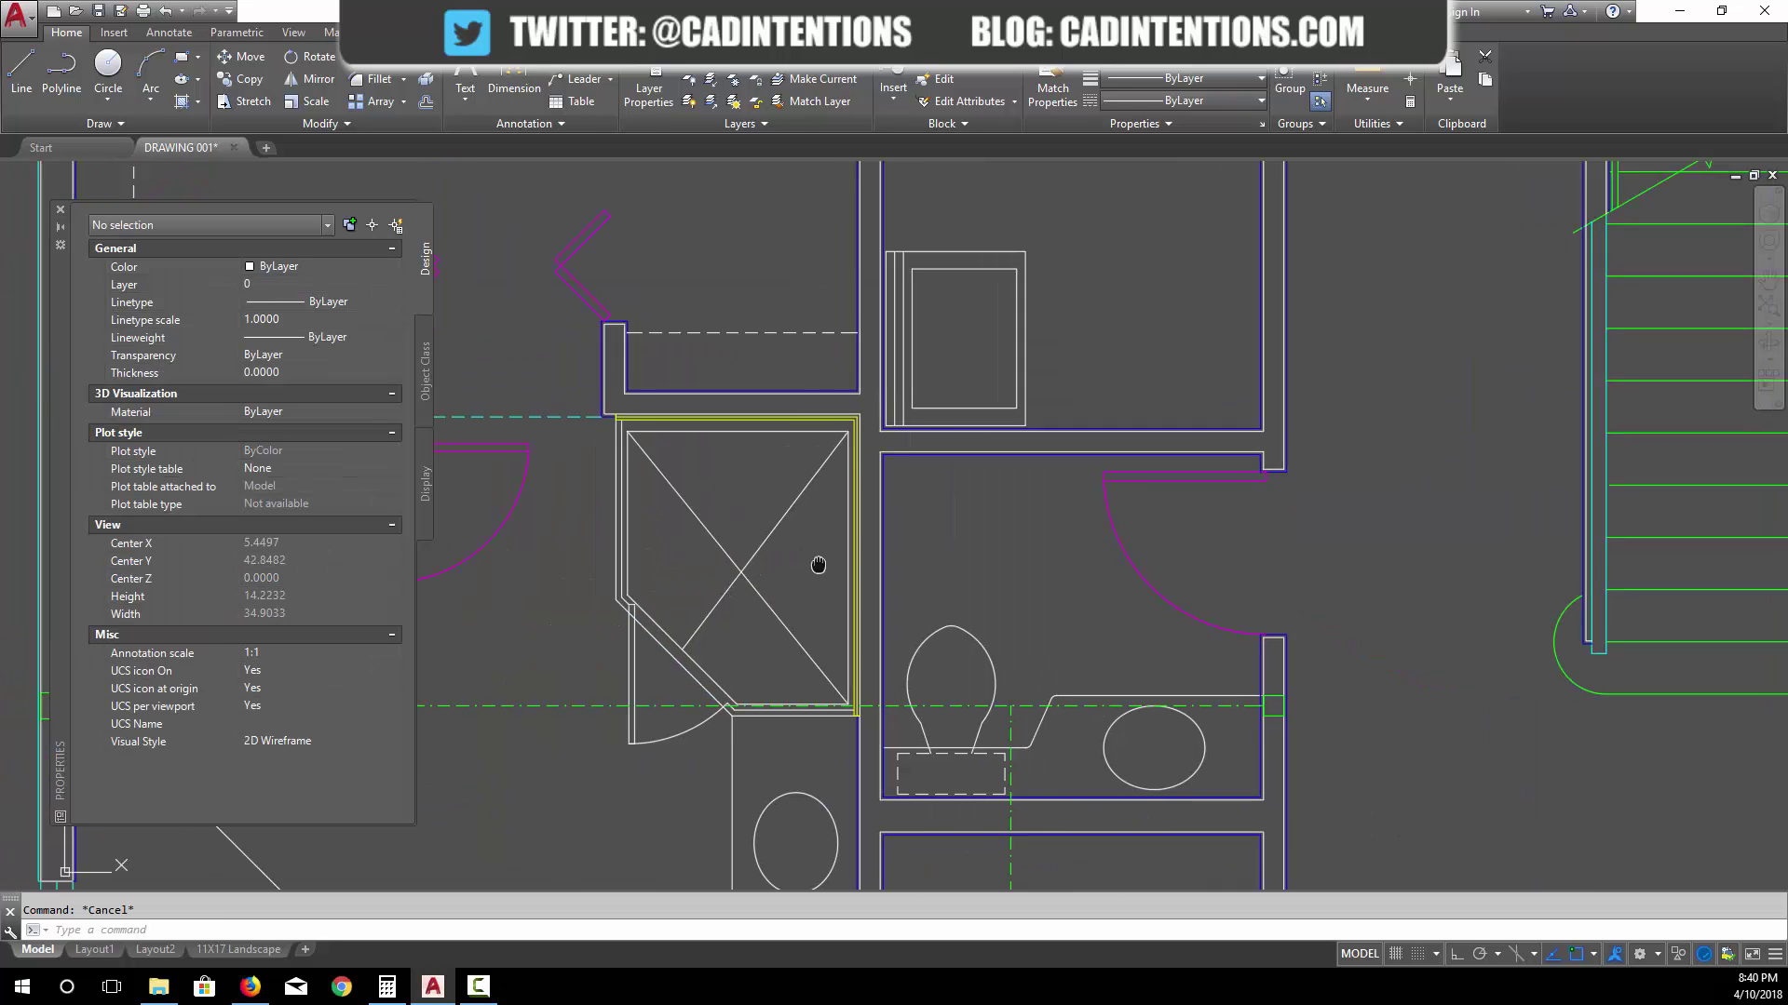
Select the sink ellipse just below the shower and examine its area in the properties.
scroll(857, 611, down, 2)
click(850, 734)
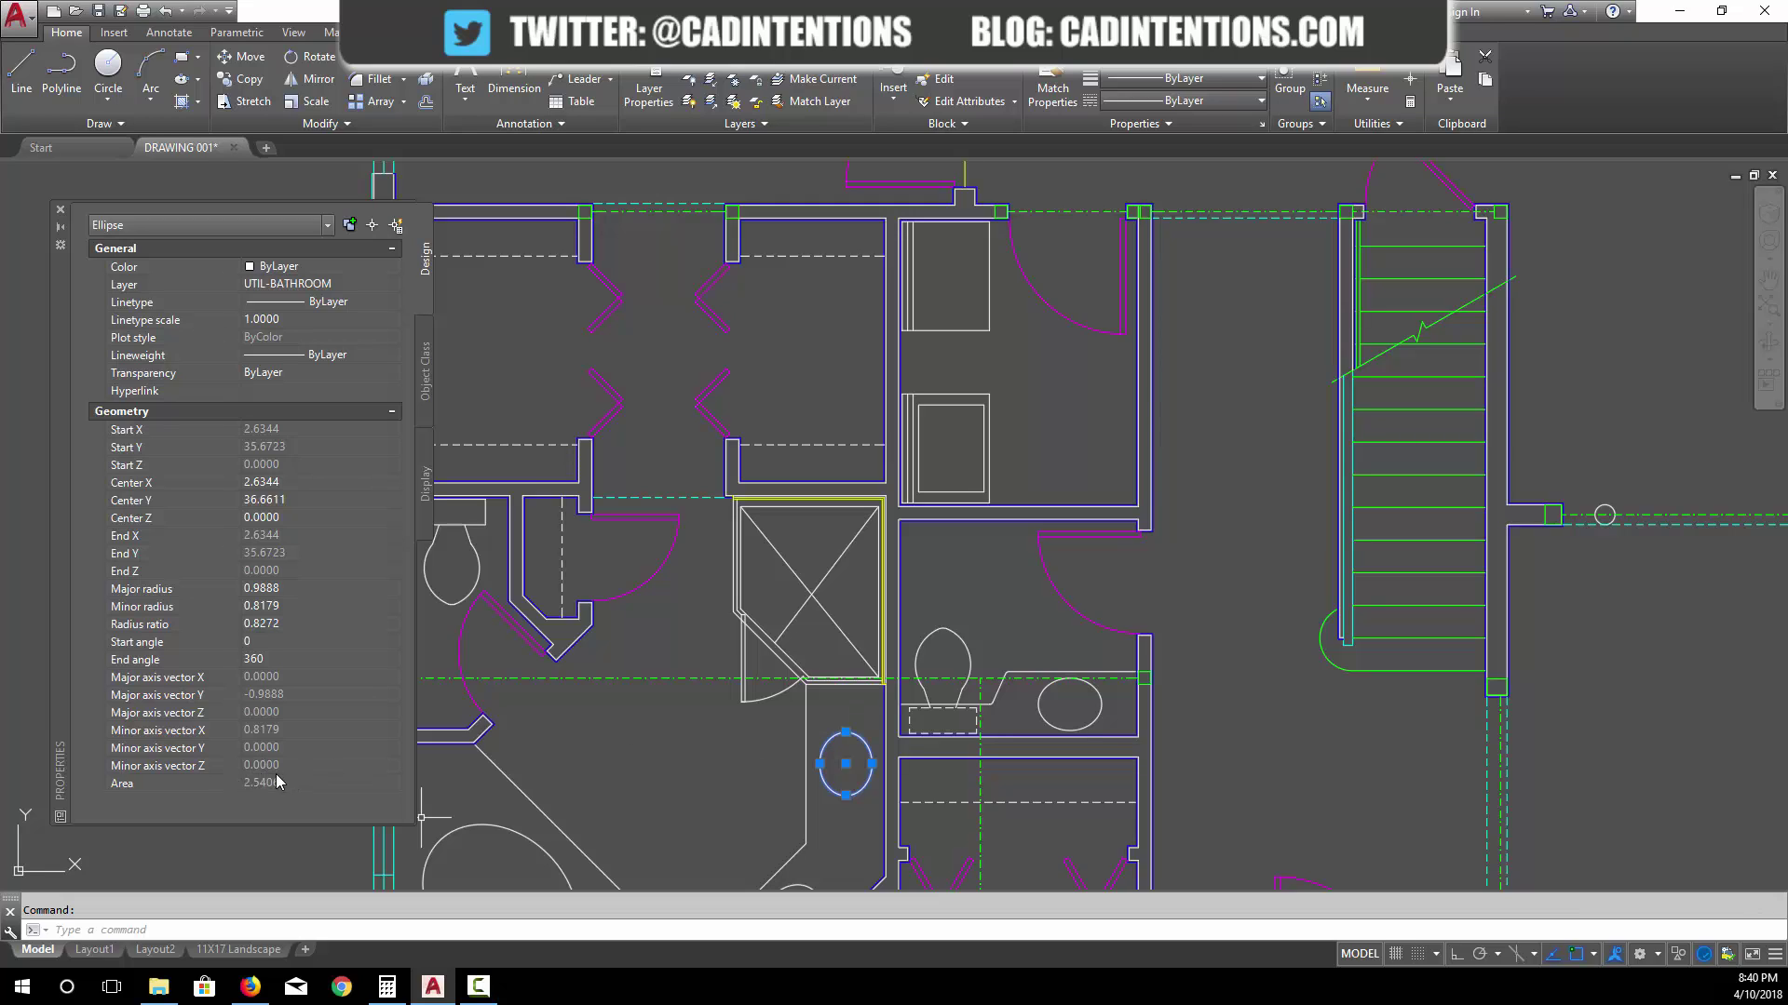
key(Escape)
Bring the room with the fireplace into view, select its solid hatch, and clear the selection.
middle_drag(732, 730, 766, 697)
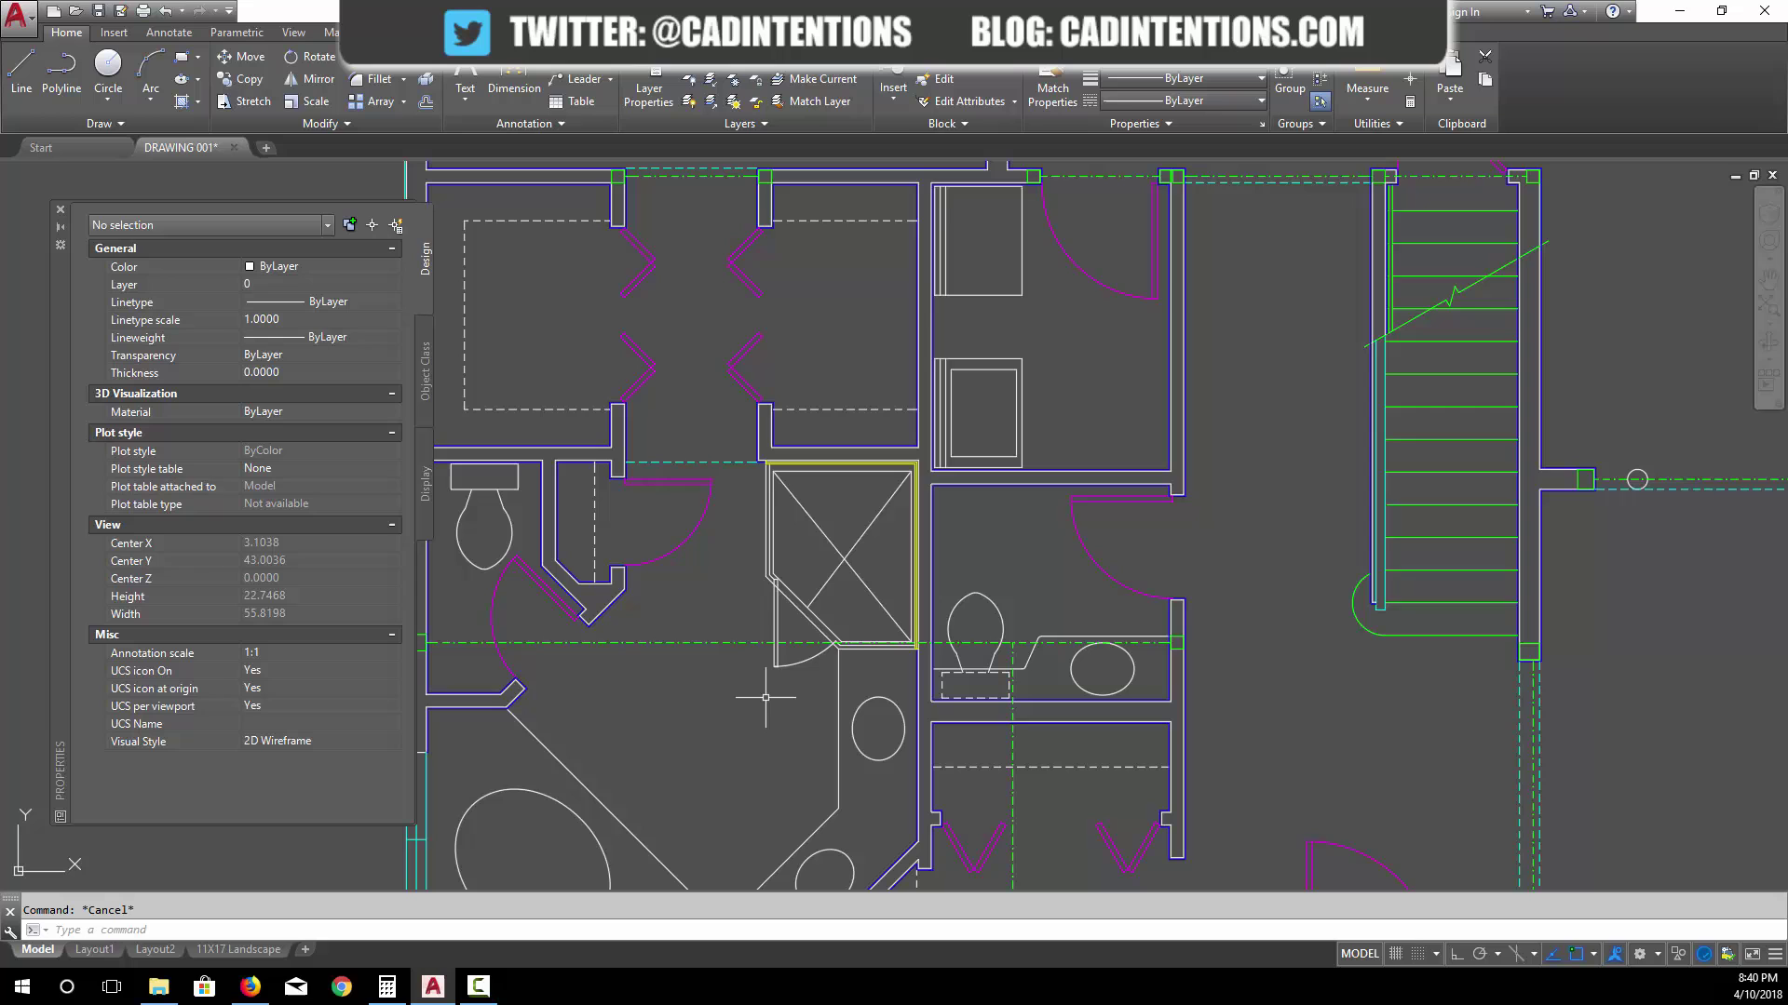
scroll(1071, 545, down, 4)
mouse_move(1117, 499)
middle_down()
mouse_move(958, 618)
mouse_move(1030, 606)
middle_up()
middle_drag(1130, 571, 1028, 626)
scroll(1028, 526, down, 3)
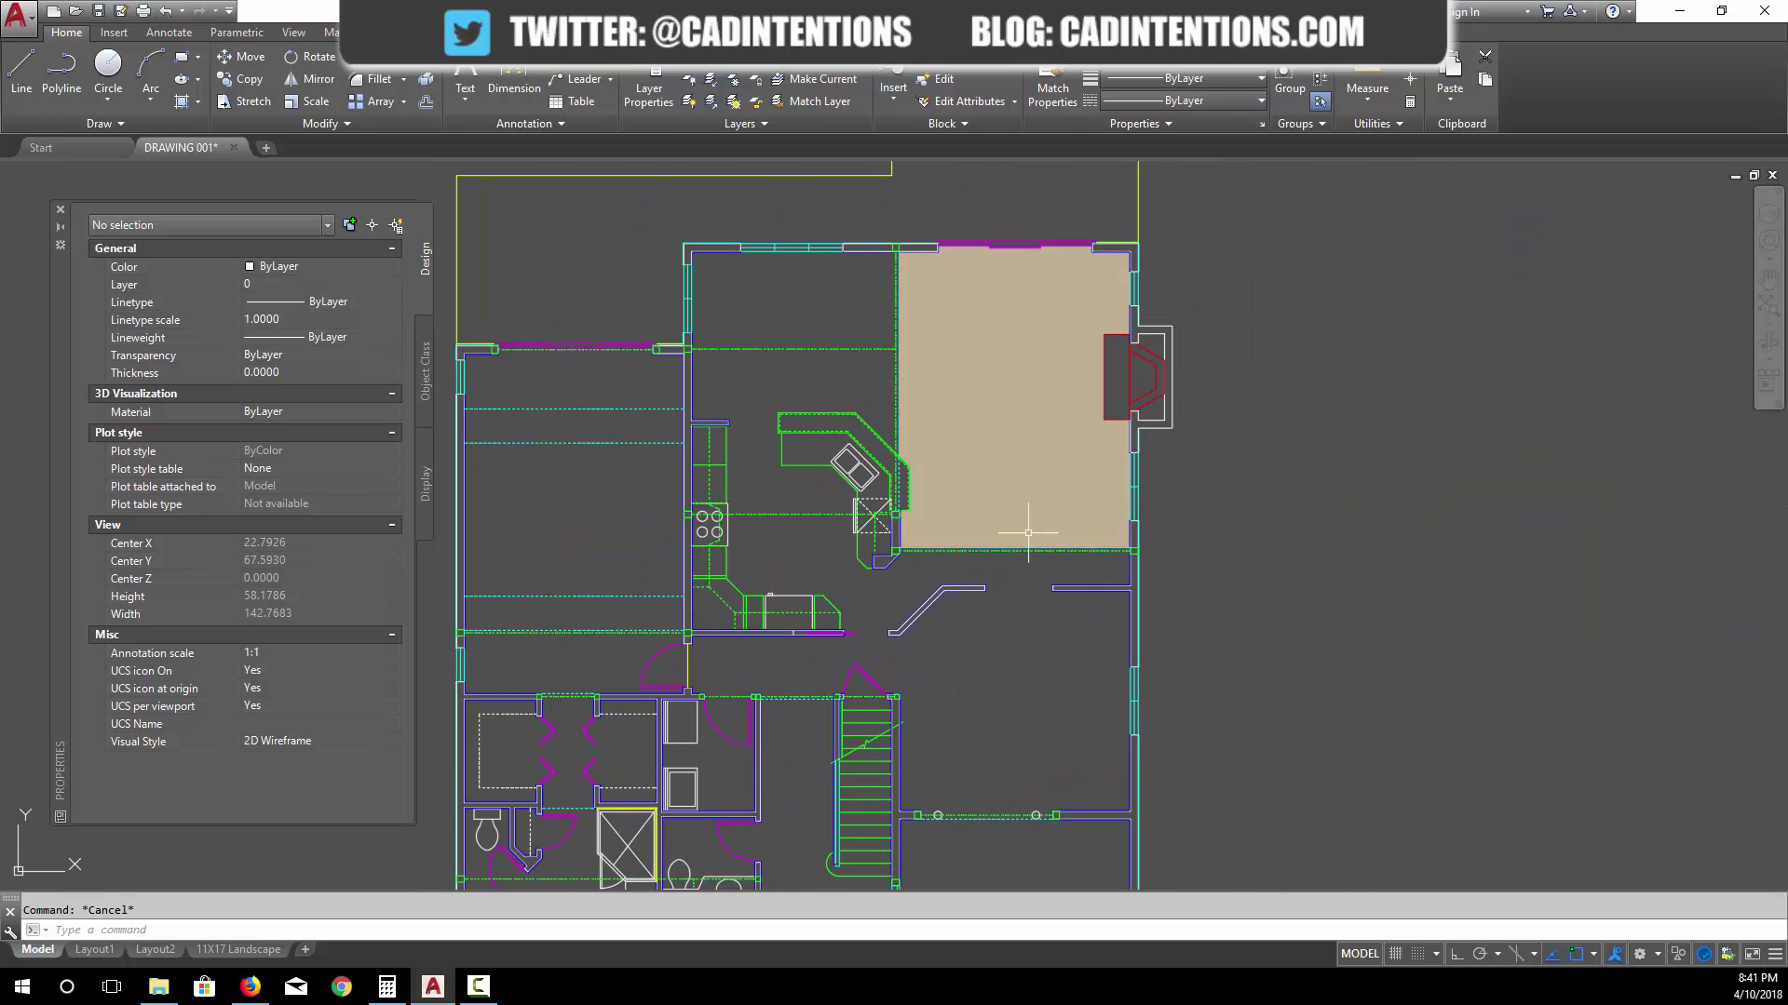
scroll(969, 531, up, 3)
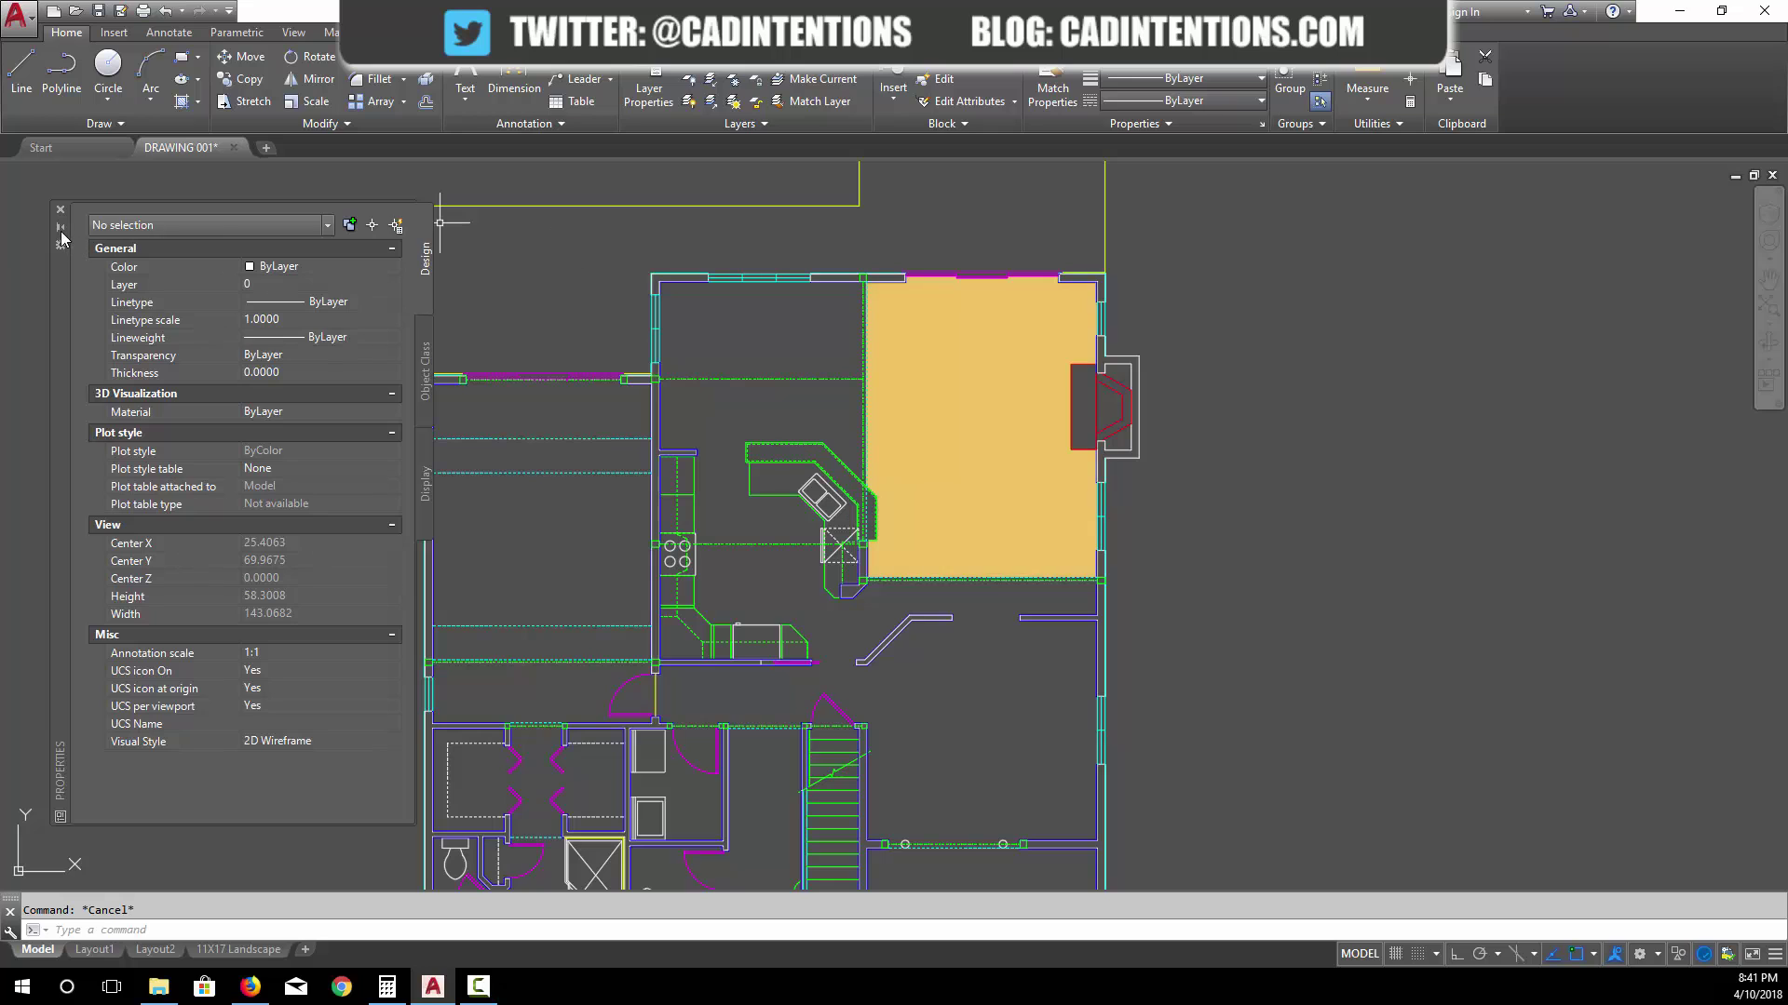
click(892, 391)
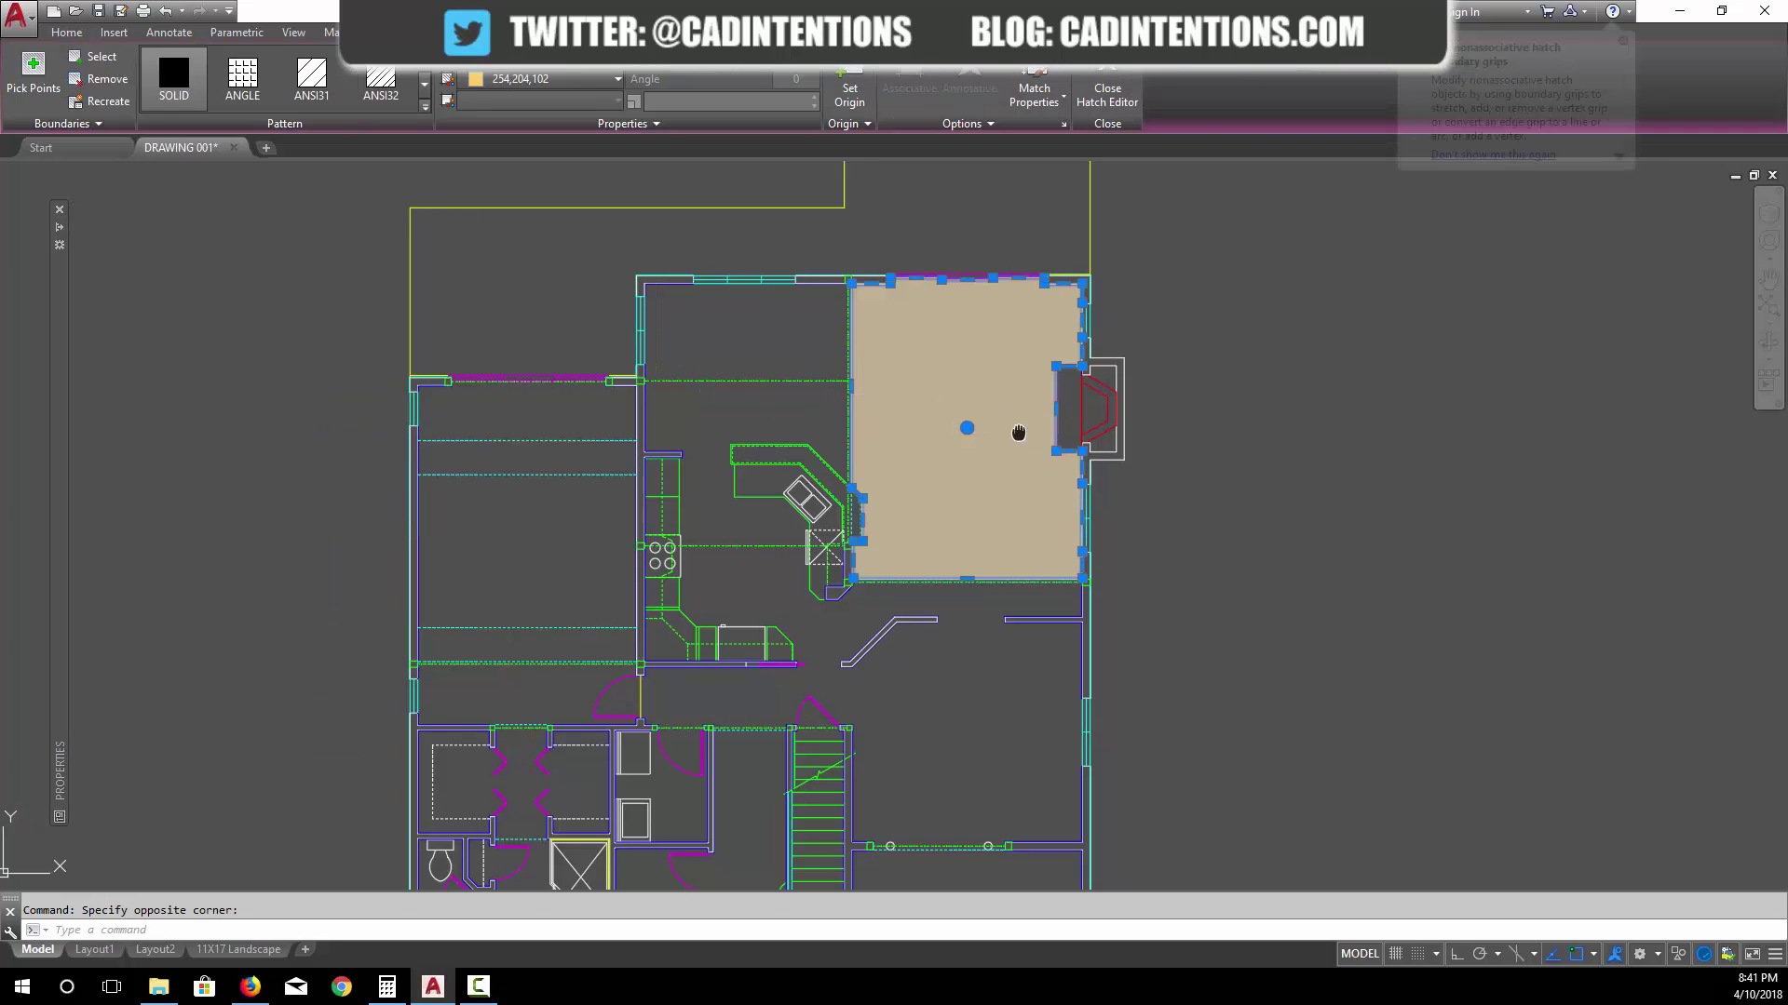
key(Escape)
Run the LIST command on the solid hatch filling the fireplace room to display its object data.
scroll(918, 428, up, 2)
middle_drag(918, 428, 978, 487)
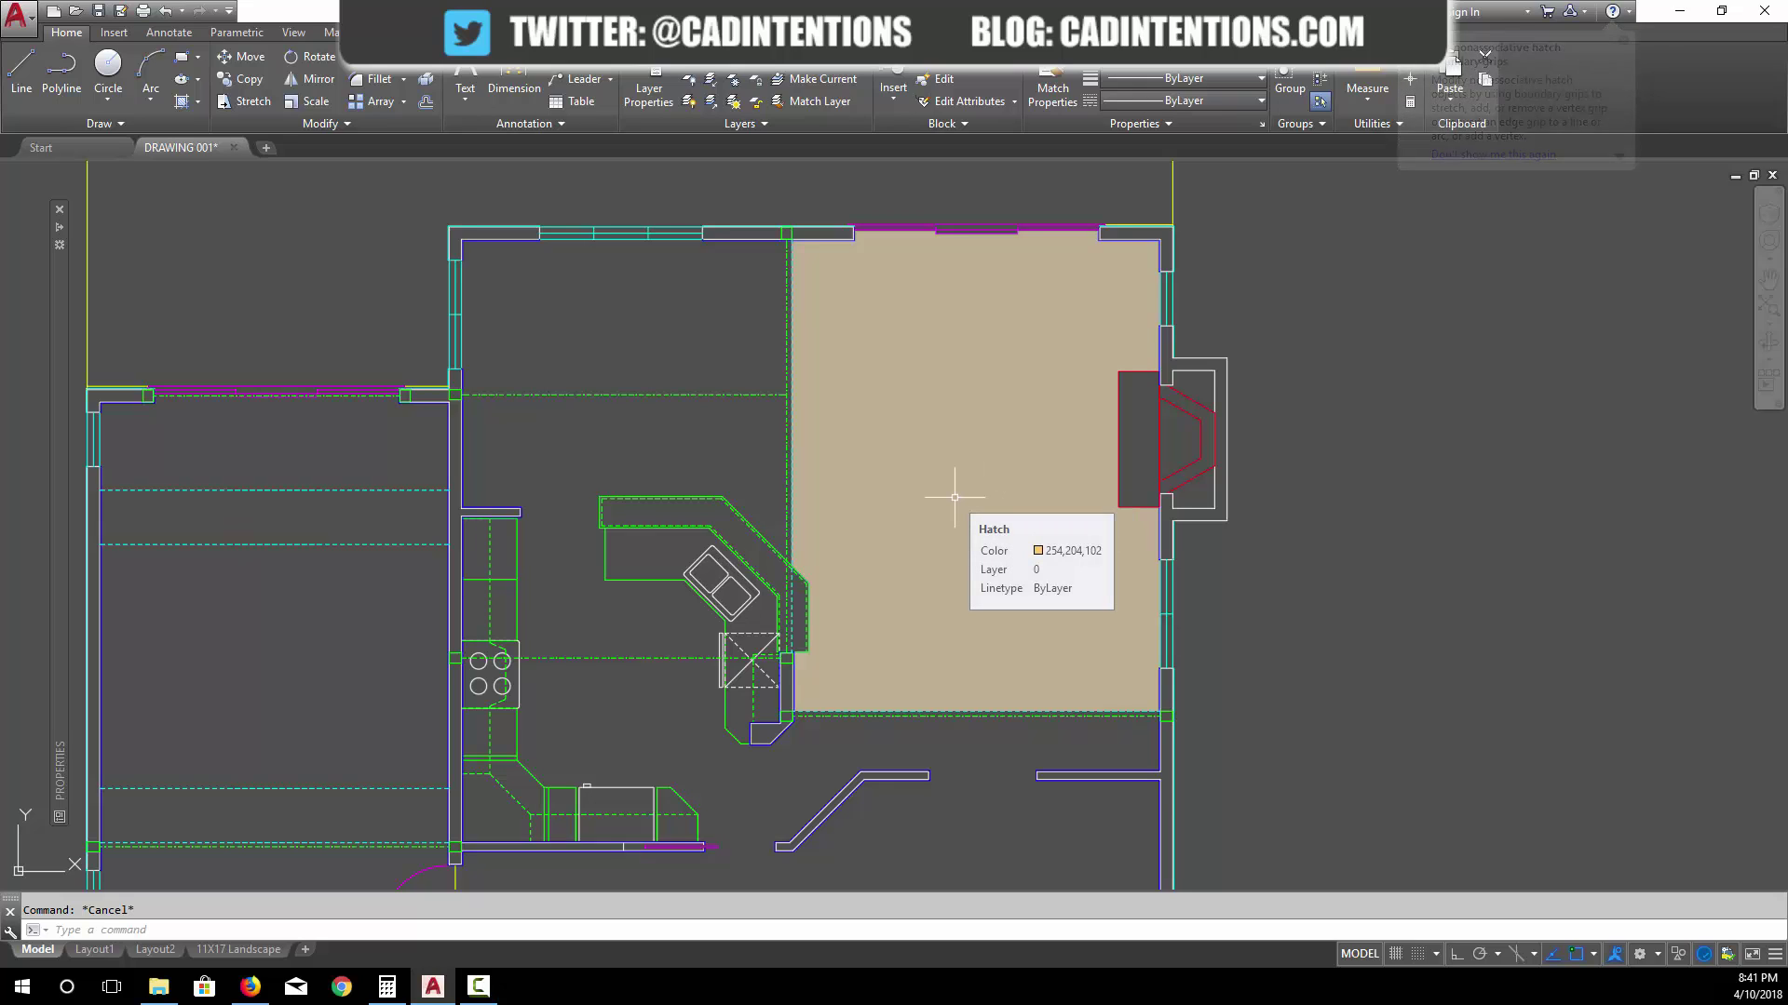
text(LIST)
key(Return)
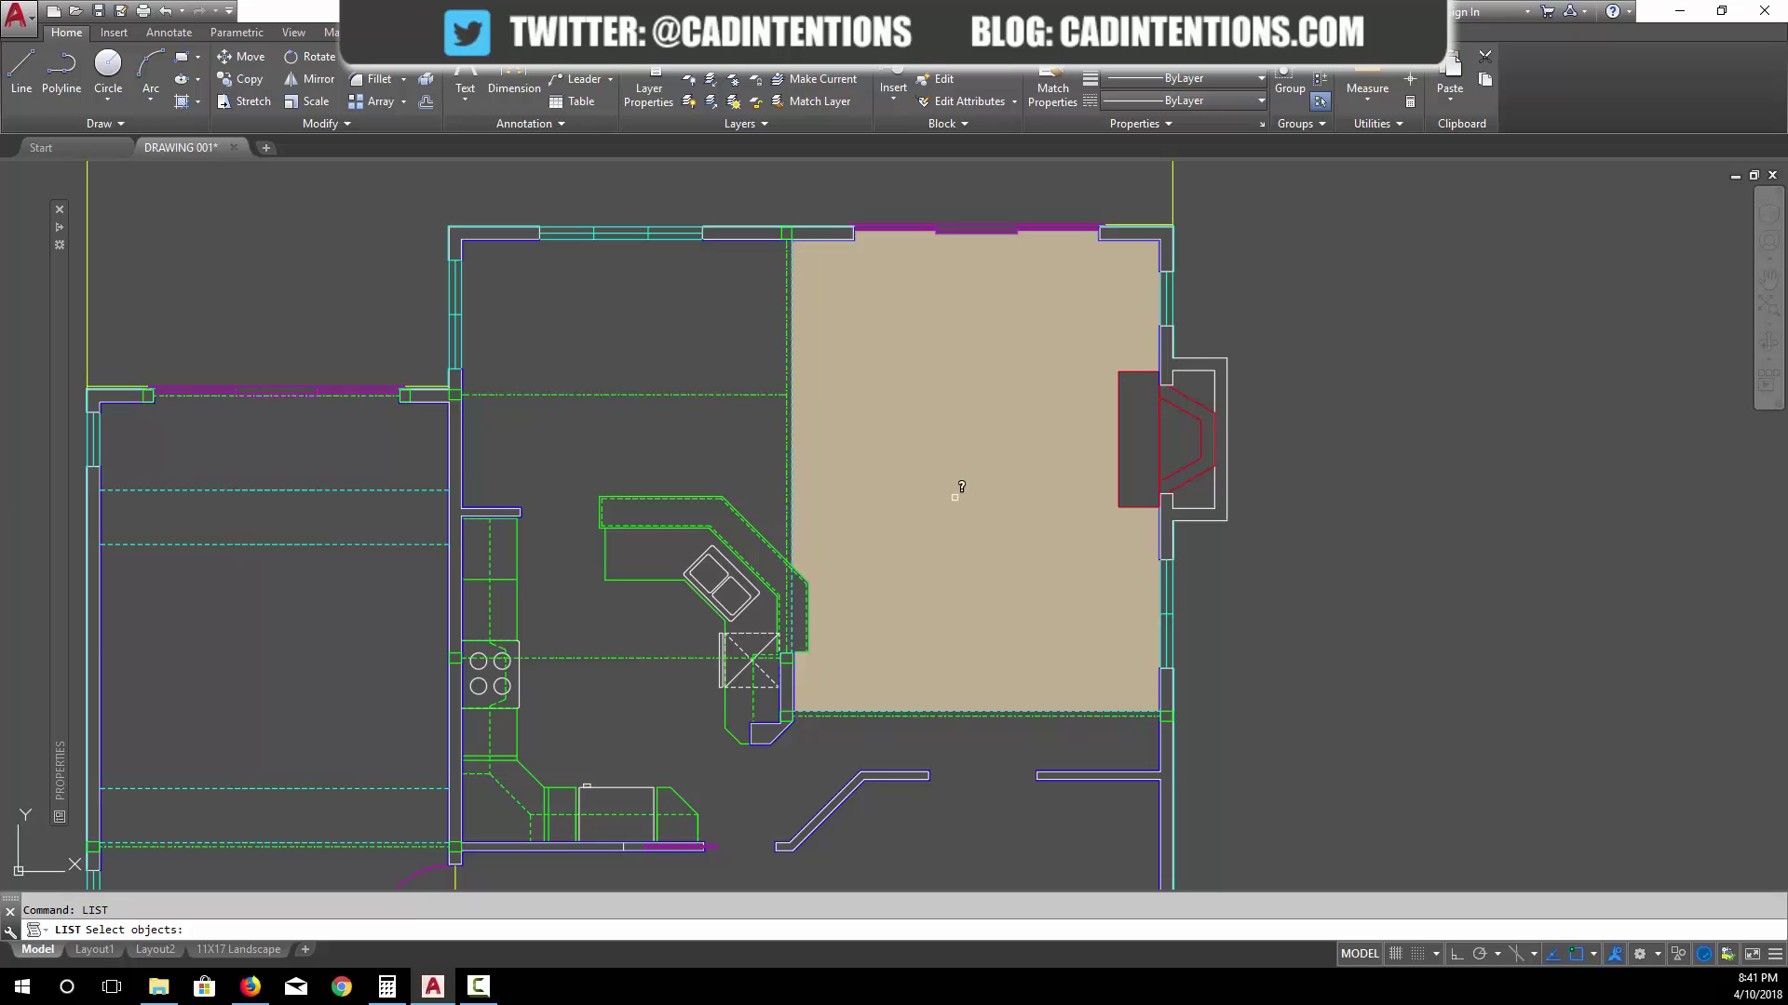
click(954, 496)
key(Return)
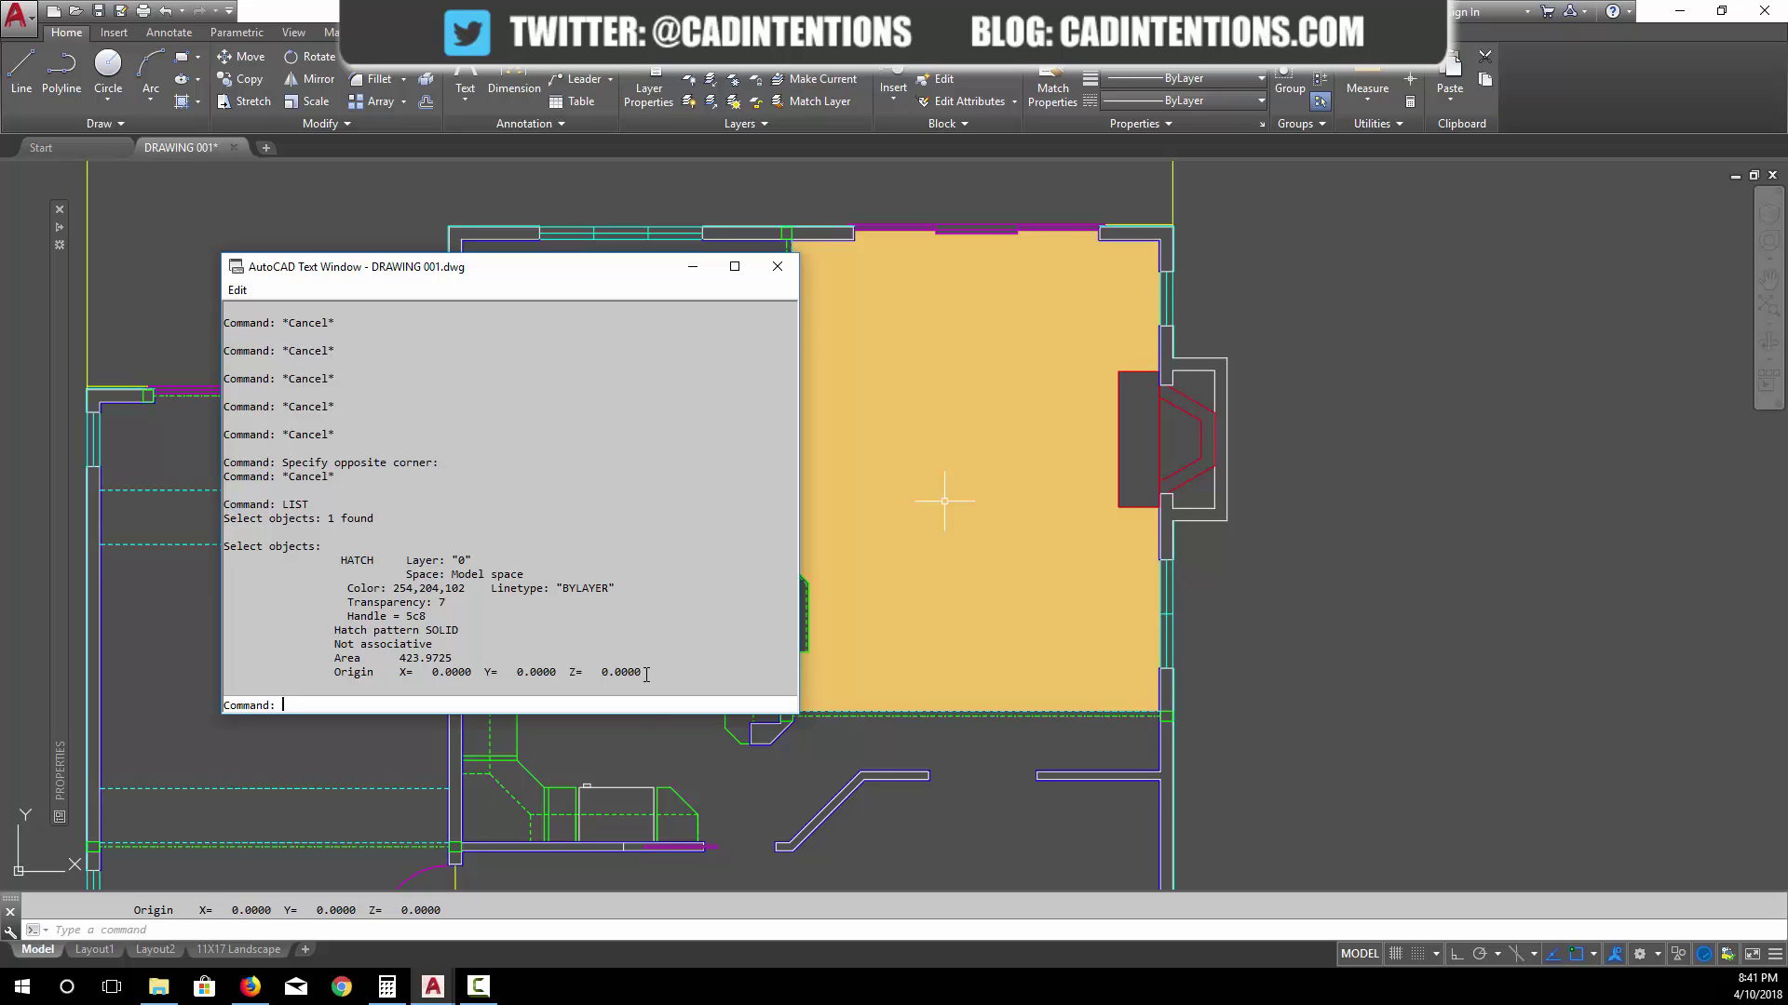
Reposition and enlarge the text window to examine the hatch's listed area, and close the window.
drag(600, 270, 453, 195)
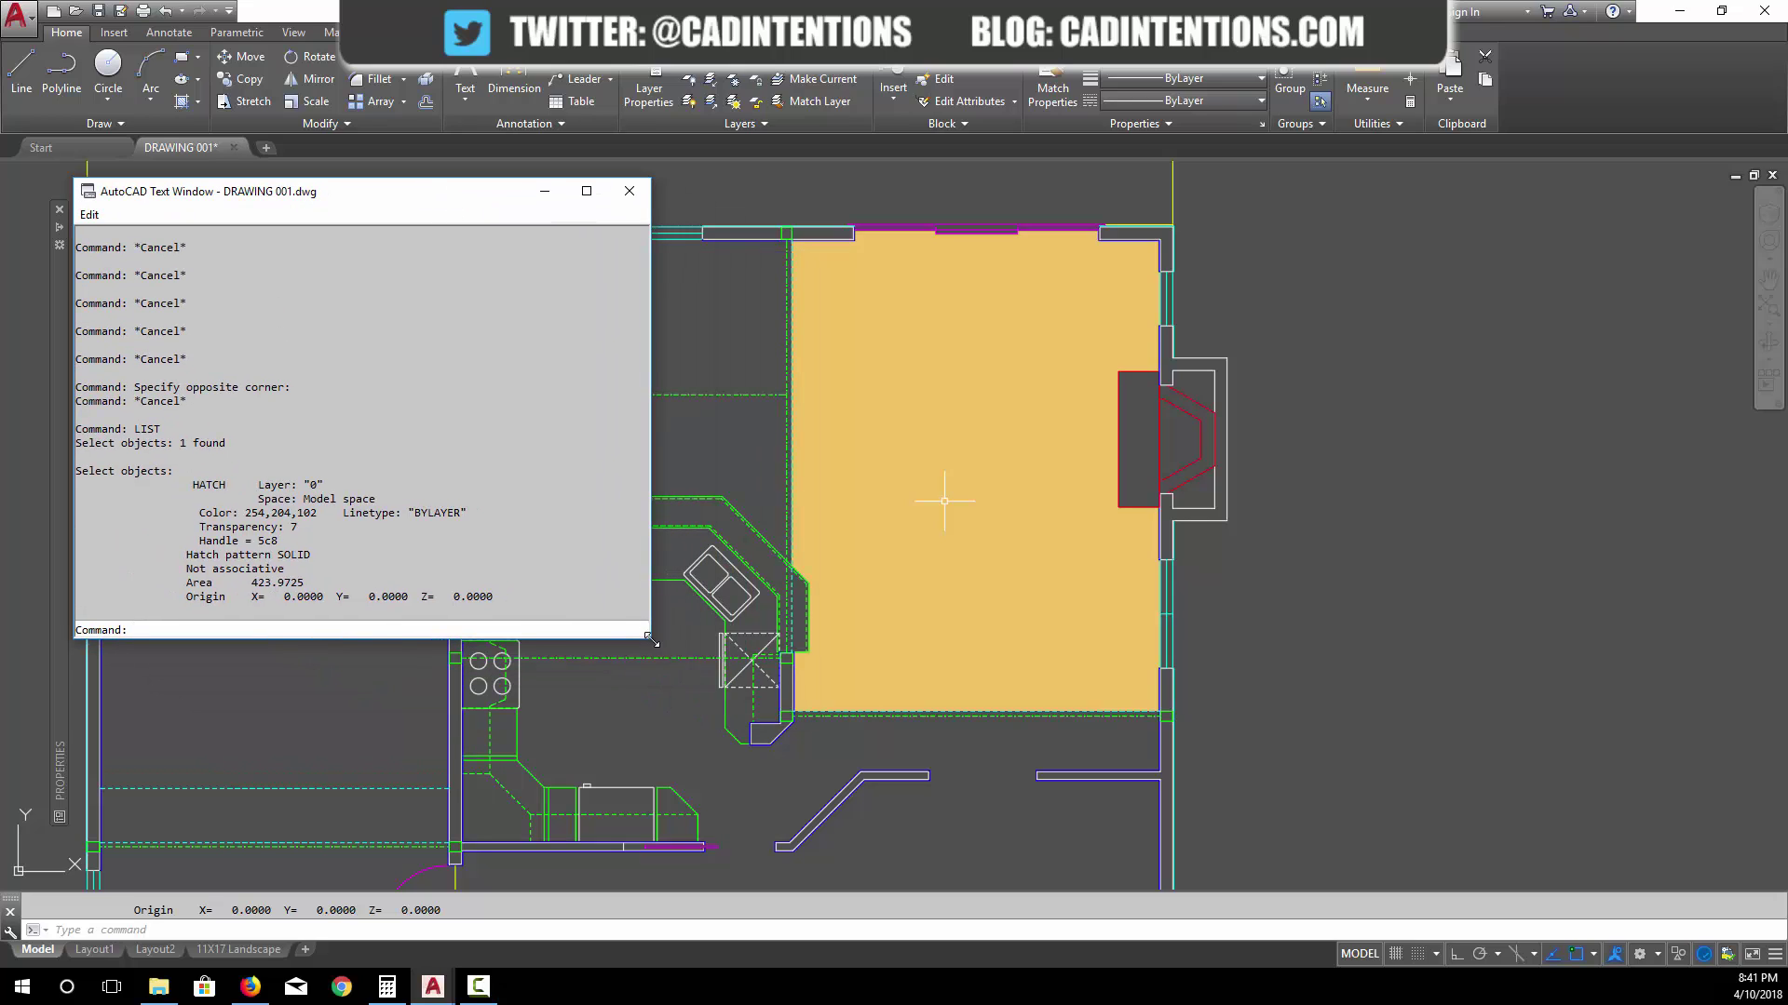
drag(651, 636, 651, 690)
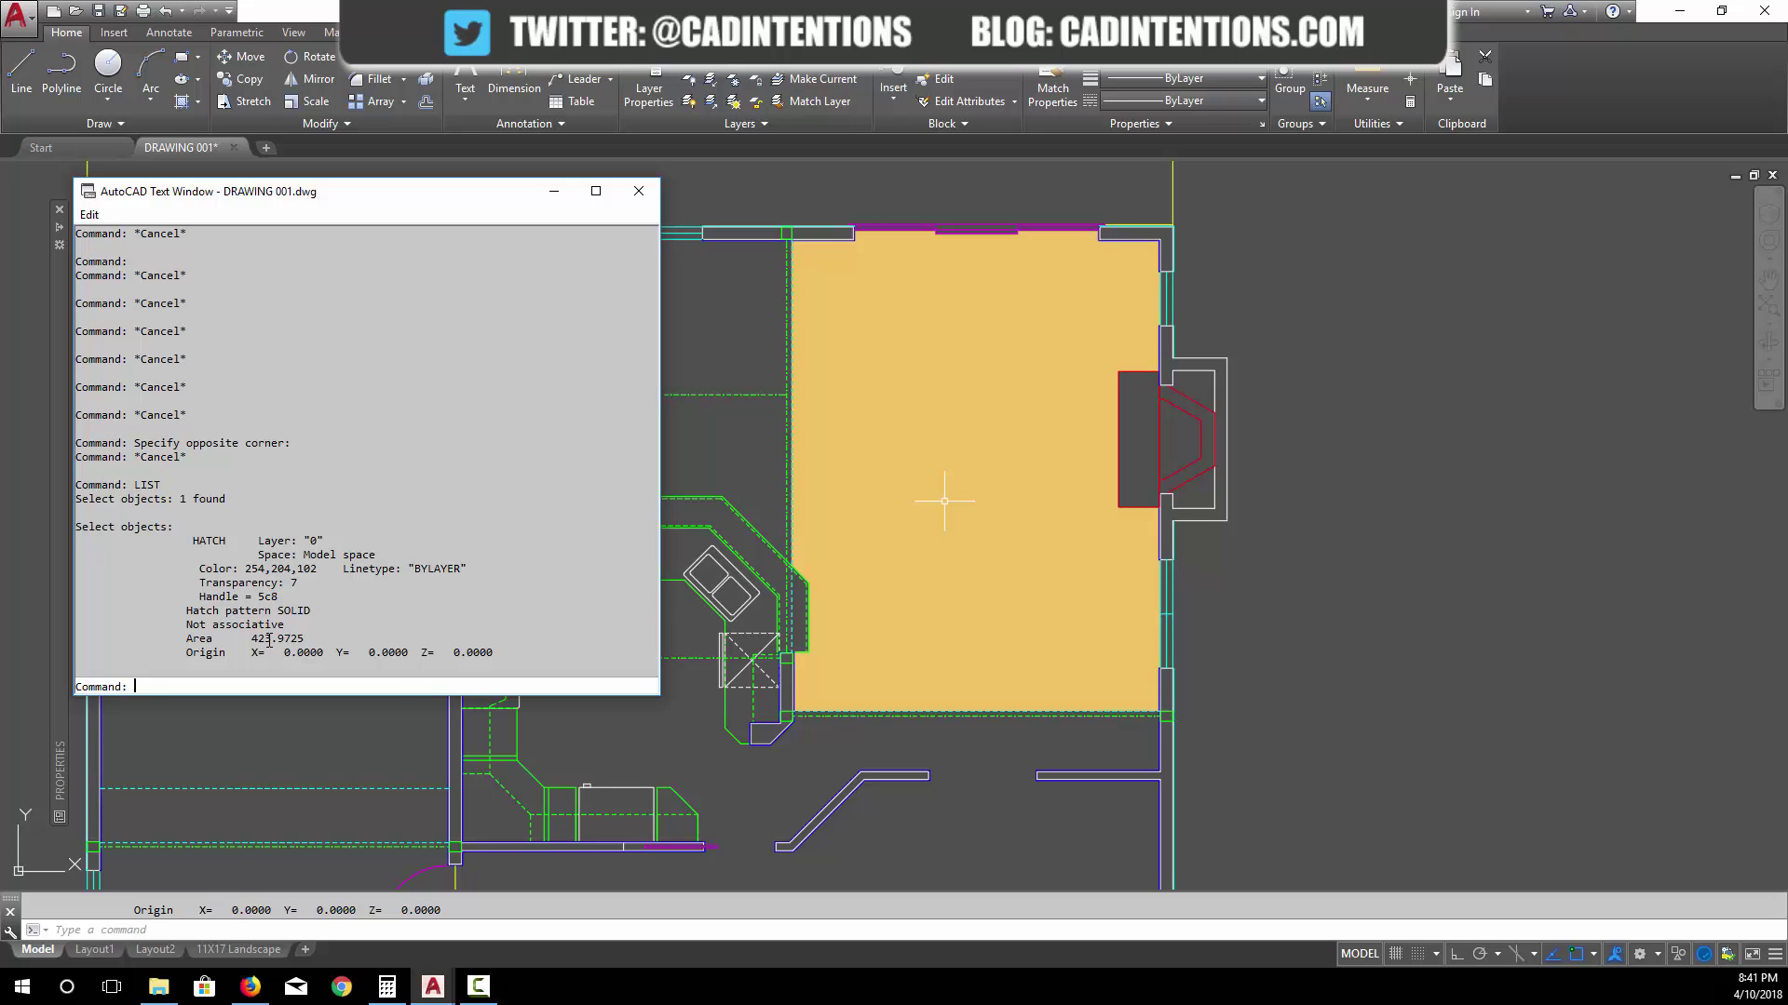
drag(249, 639, 265, 639)
drag(207, 640, 306, 642)
key(Escape)
key(F2)
List the data of the short diagonal line at the end of the lower kitchen cabinets and examine its length, angle and endpoint coordinates.
middle_drag(671, 726, 695, 614)
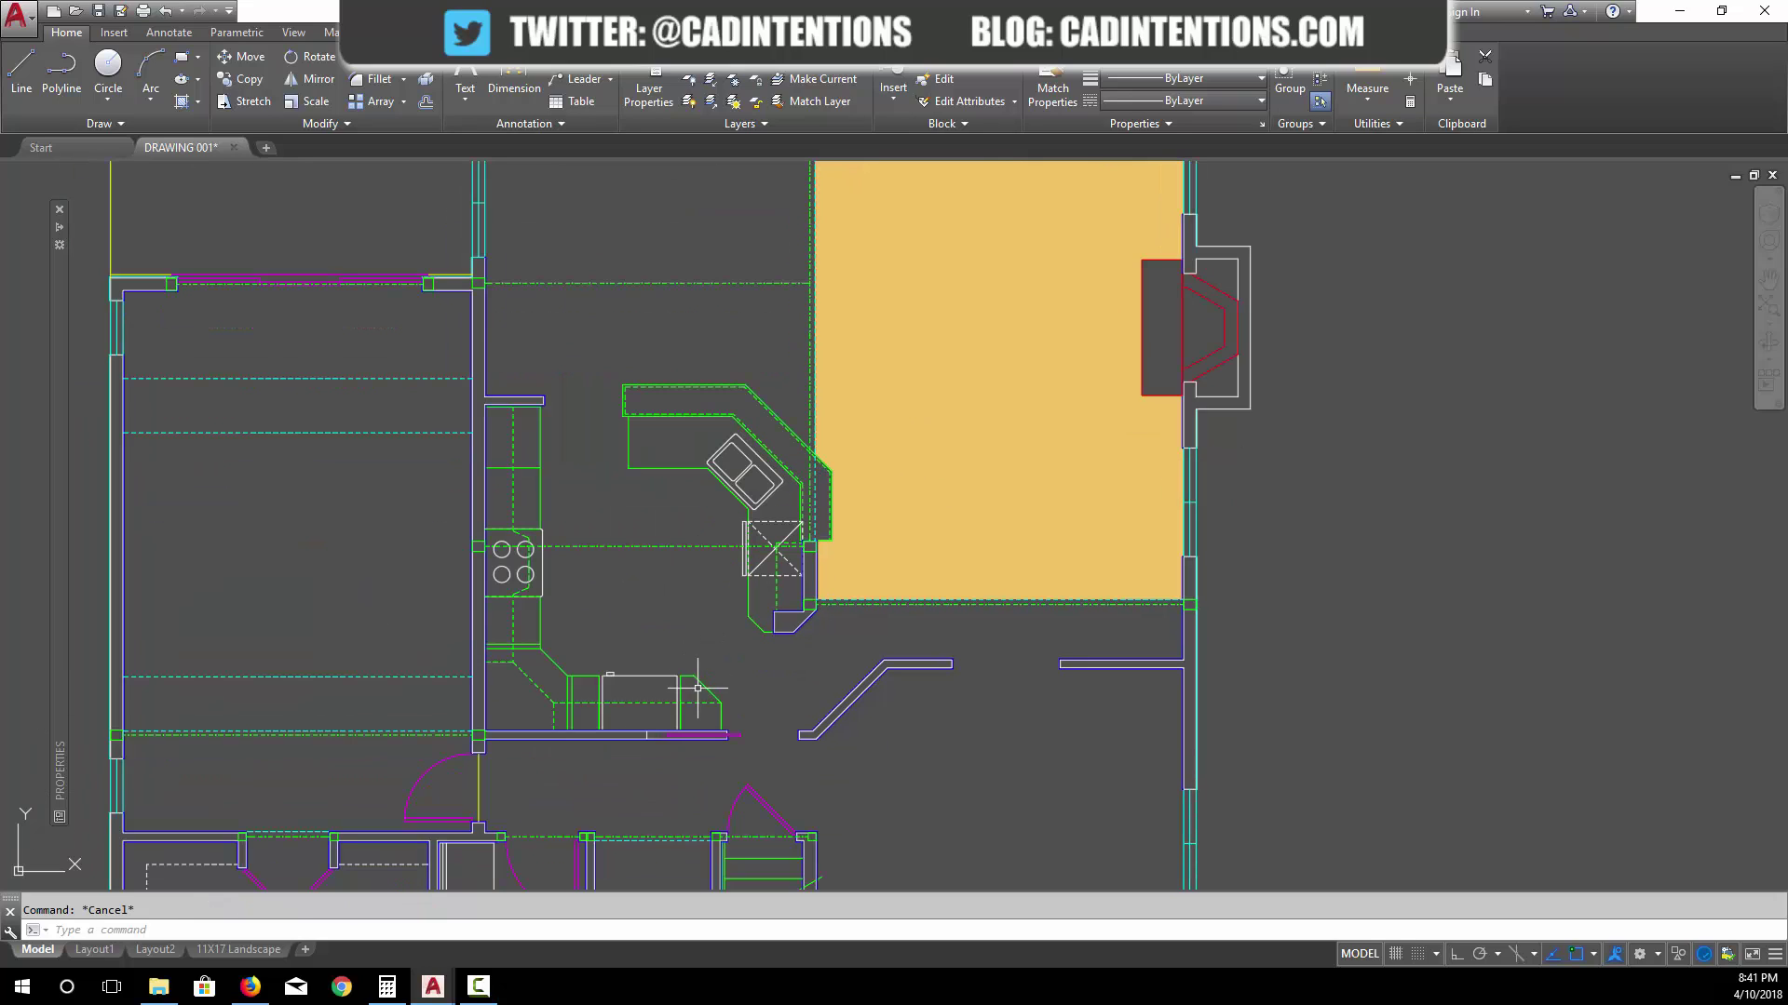
click(708, 689)
text(list)
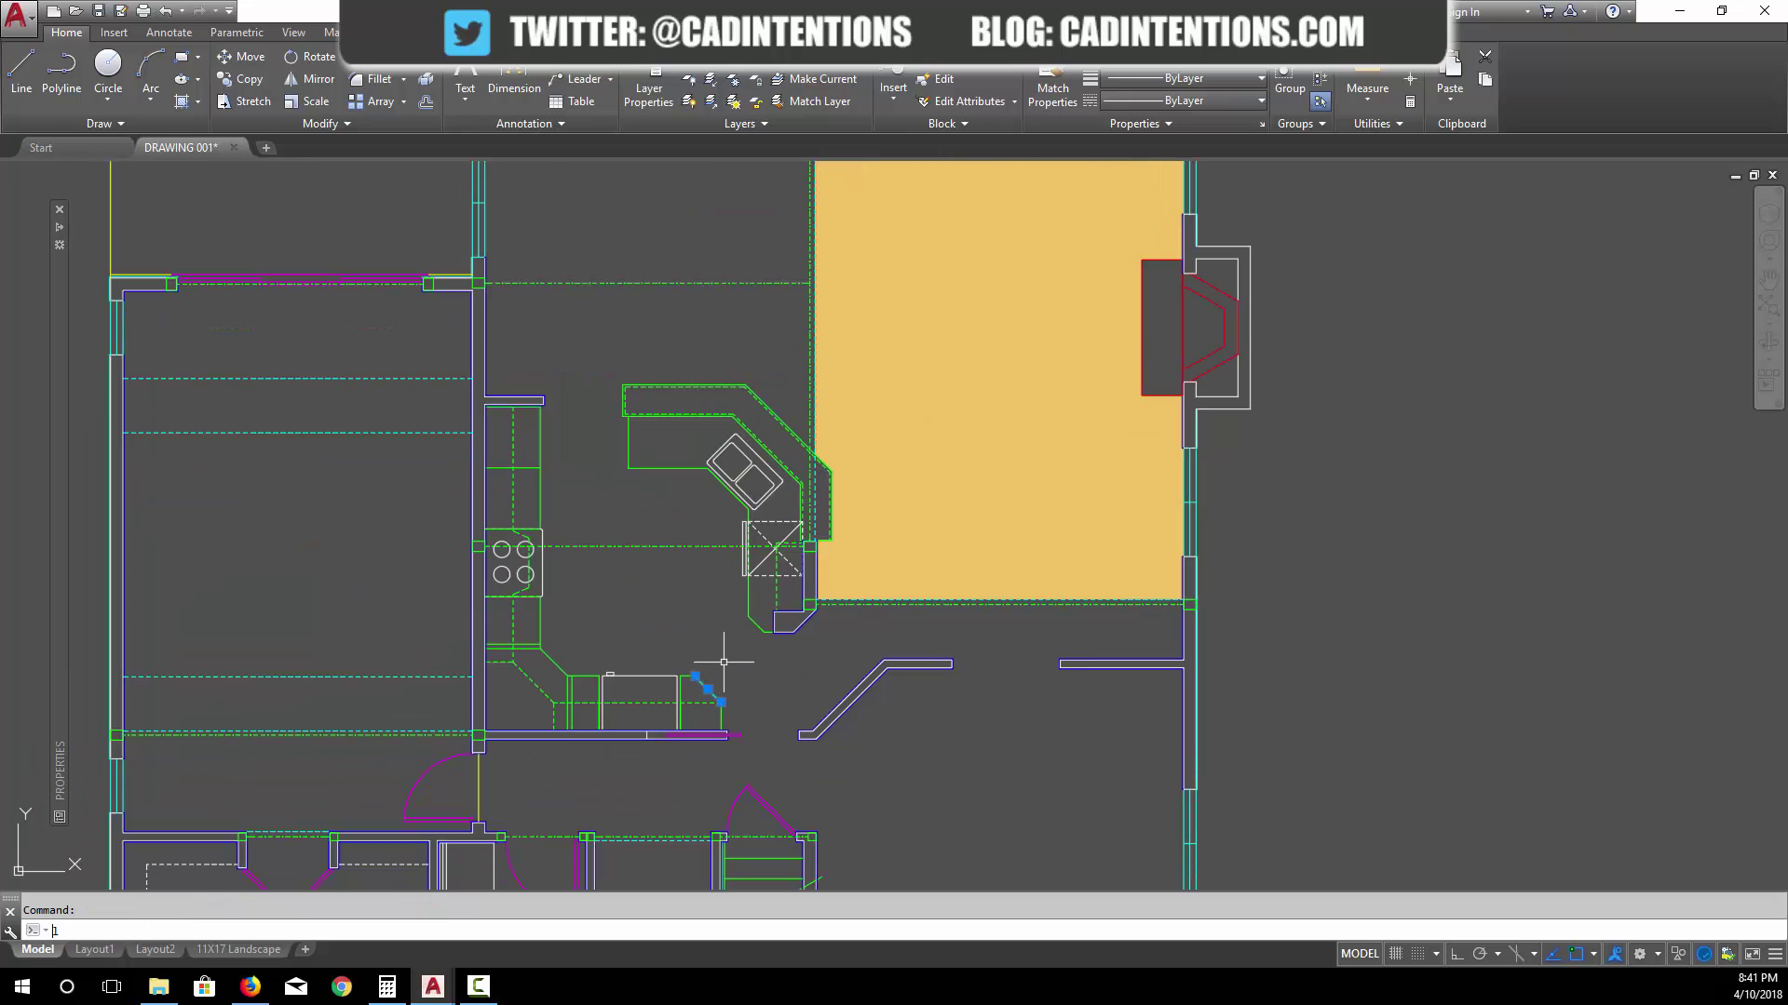
key(Return)
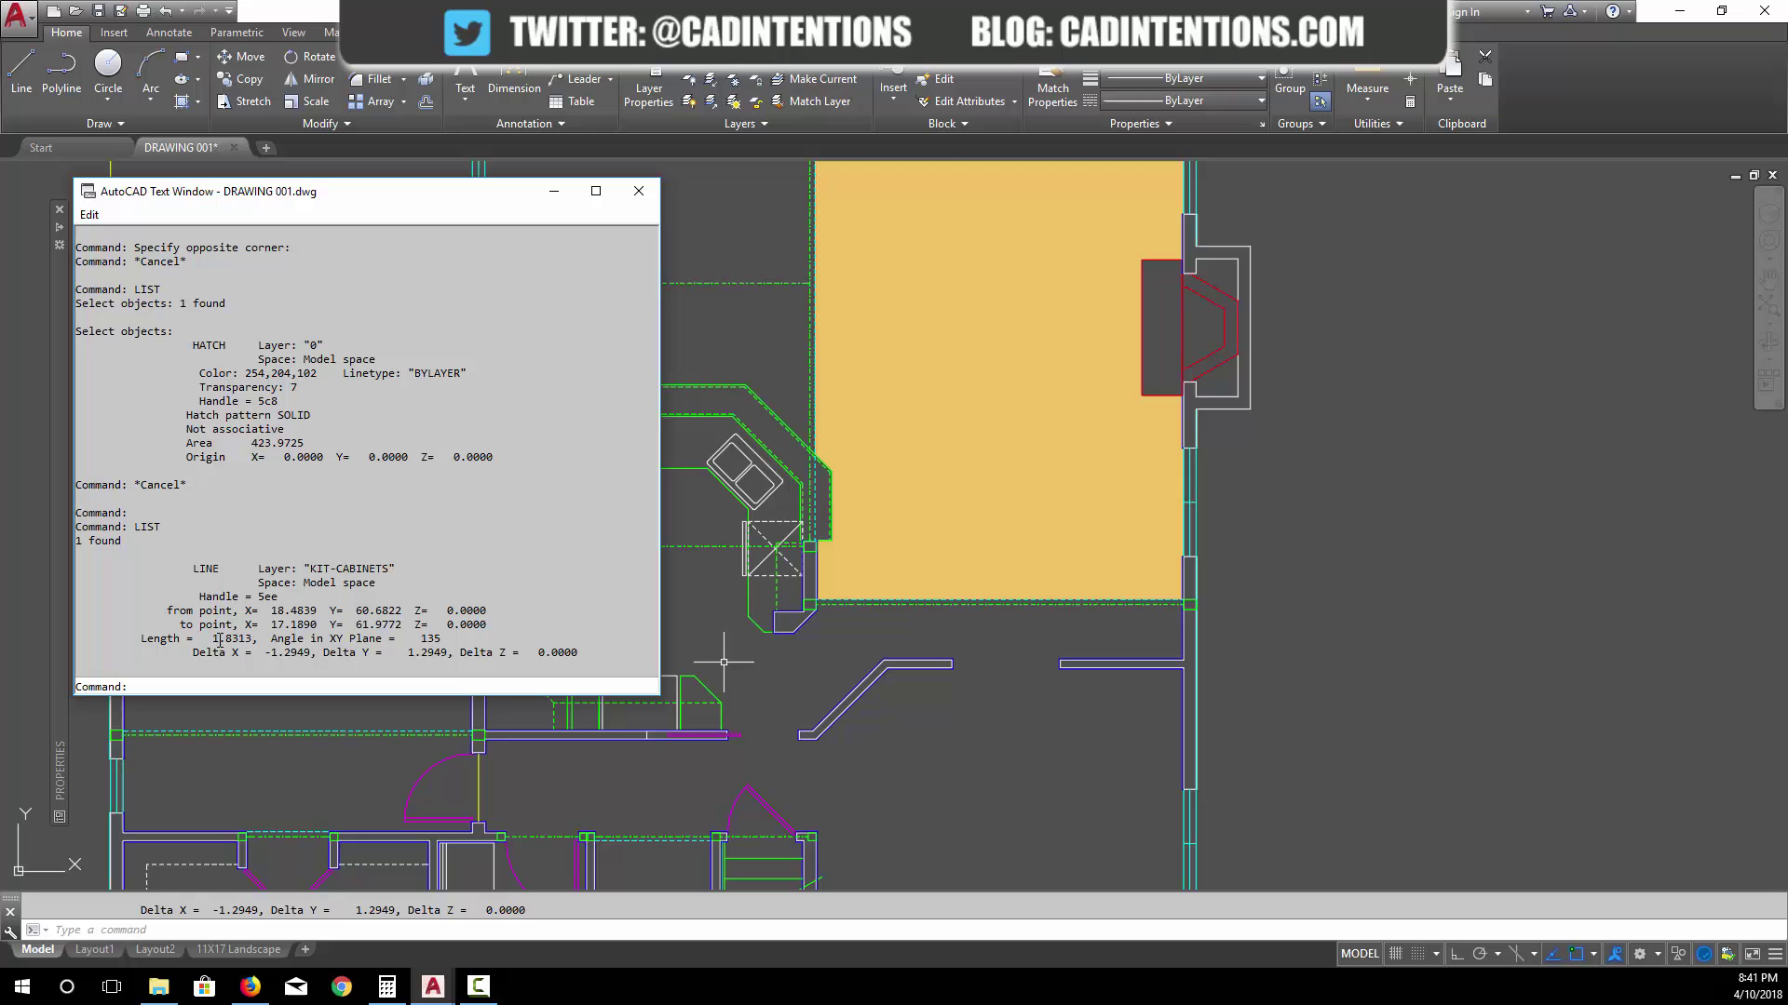
drag(212, 639, 443, 638)
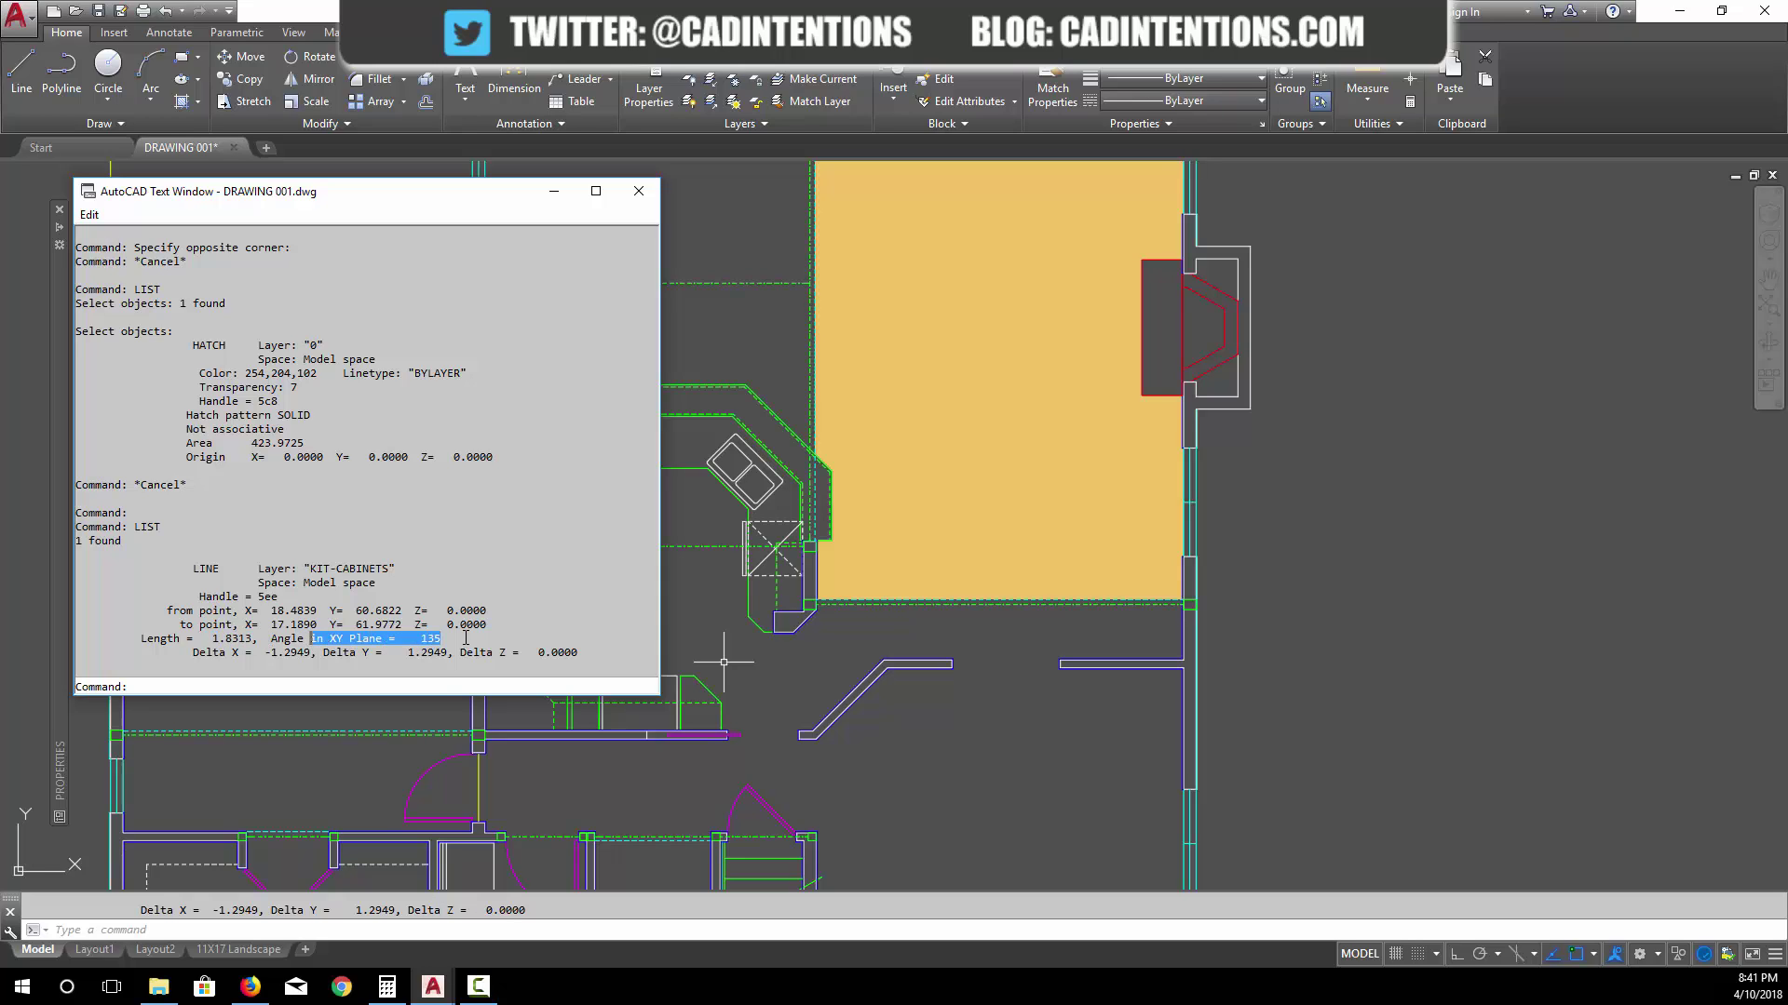
click(277, 608)
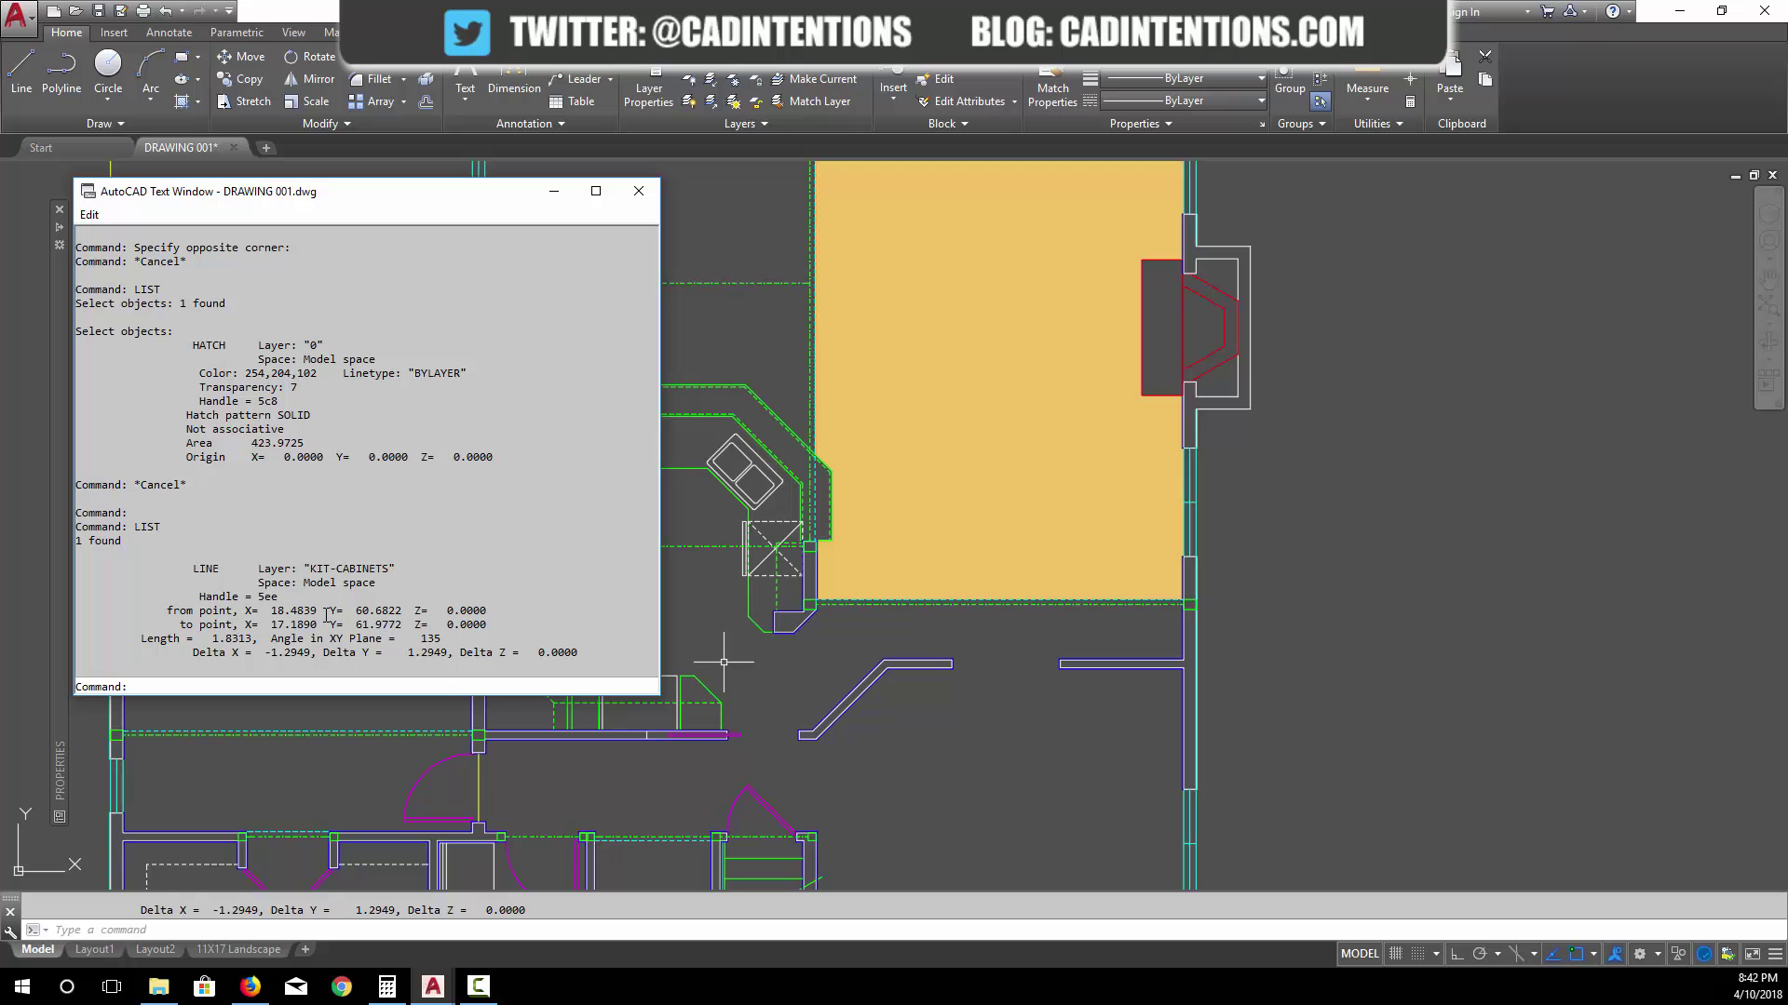